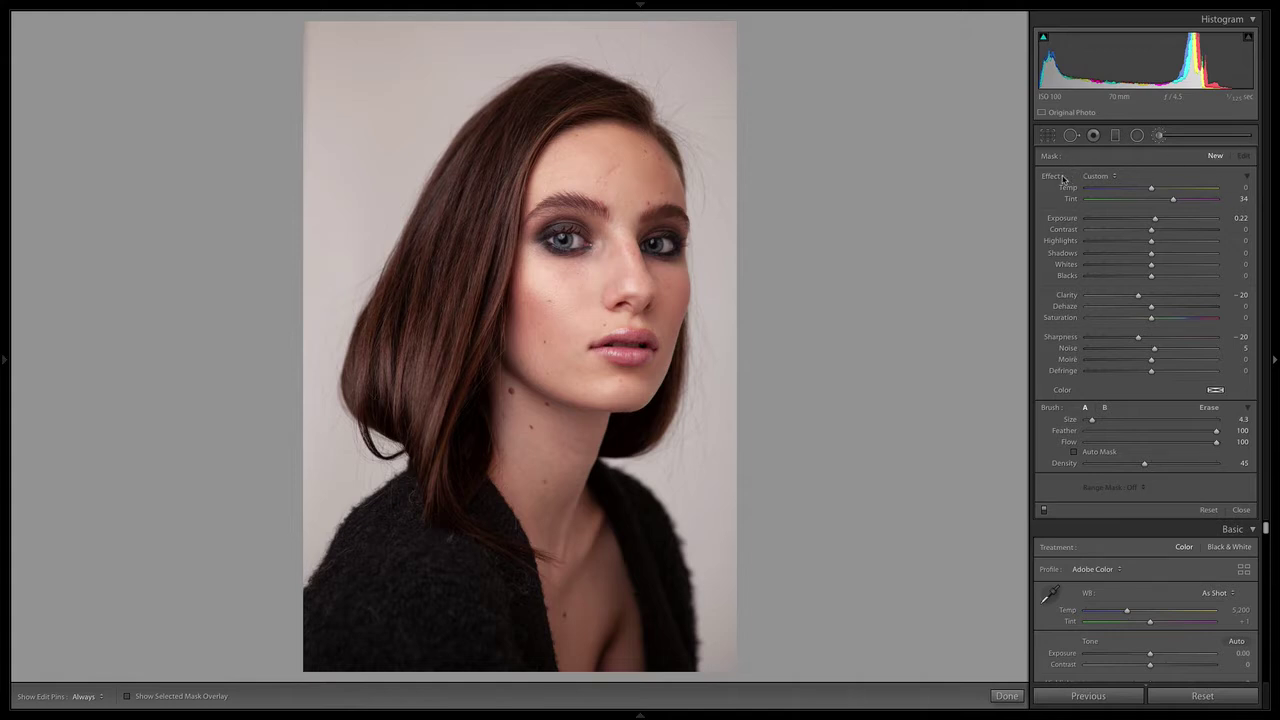
# - Reset all adjustment brush effect sliders and set Exposure to -3.67
pyautogui.doubleClick(1050, 177)
pyautogui.moveTo(1151, 218); pyautogui.dragTo(1097, 219)
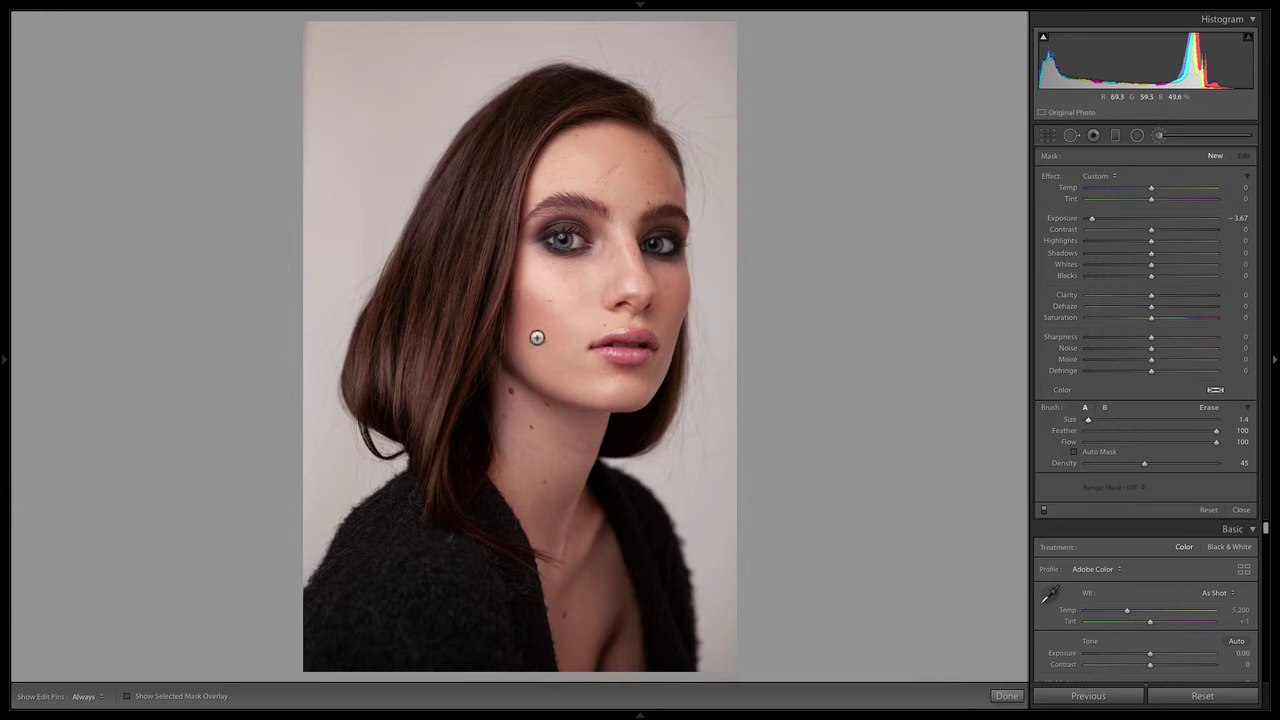
# - Paint brush strokes on the cheekbone, chin and forehead, and brighten them with an Exposure of 1.31
pyautogui.press('h')
pyautogui.moveTo(565, 291); pyautogui.dragTo(585, 312)
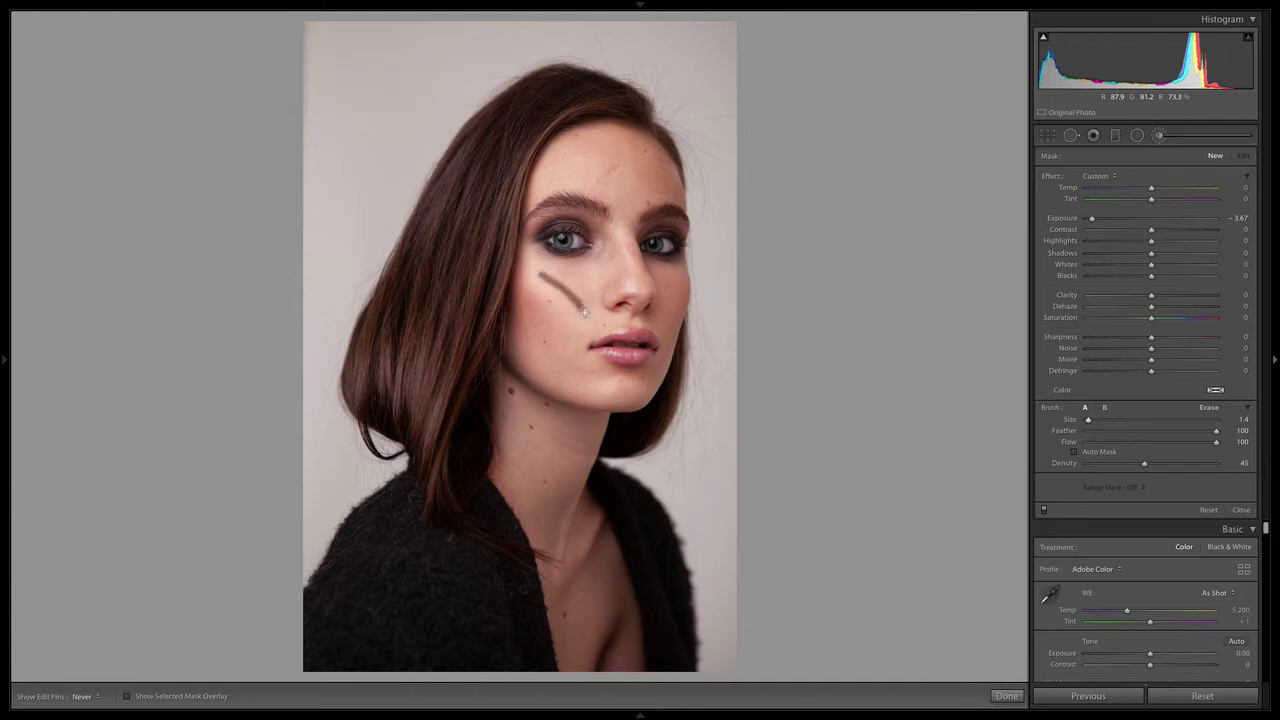
pyautogui.moveTo(568, 383); pyautogui.dragTo(620, 380)
pyautogui.press('h')
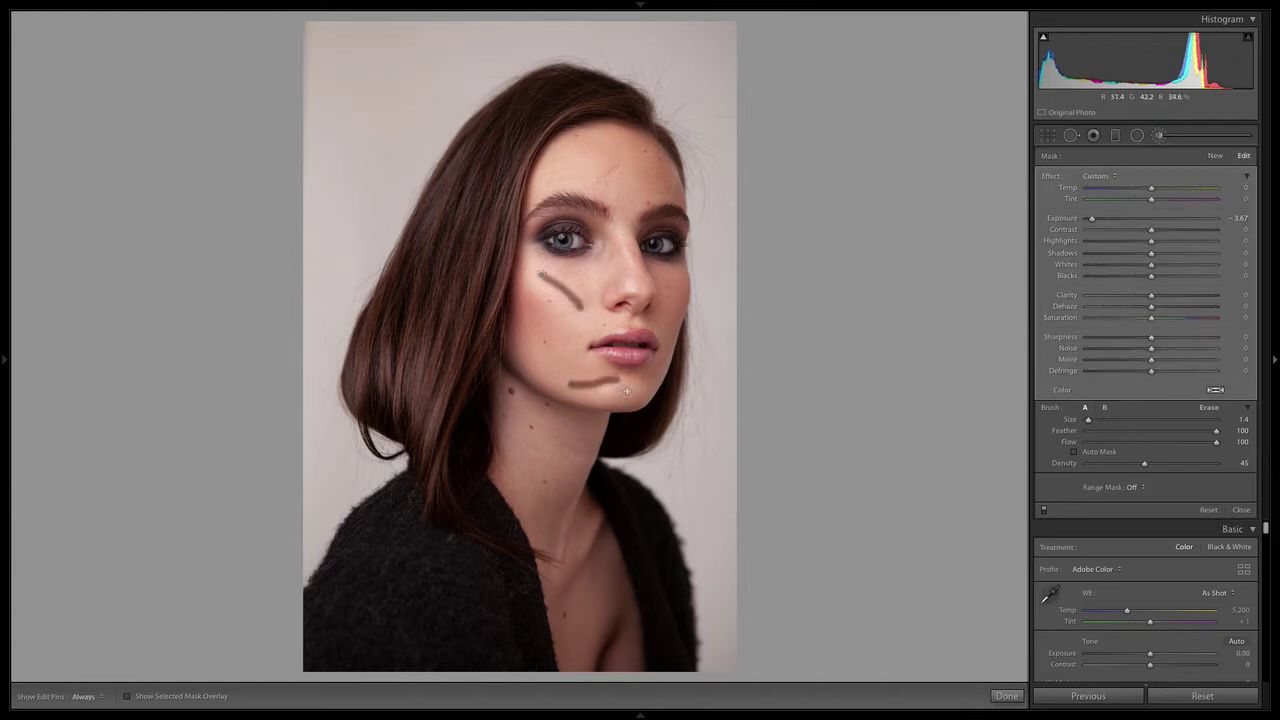
pyautogui.moveTo(546, 186); pyautogui.dragTo(608, 192)
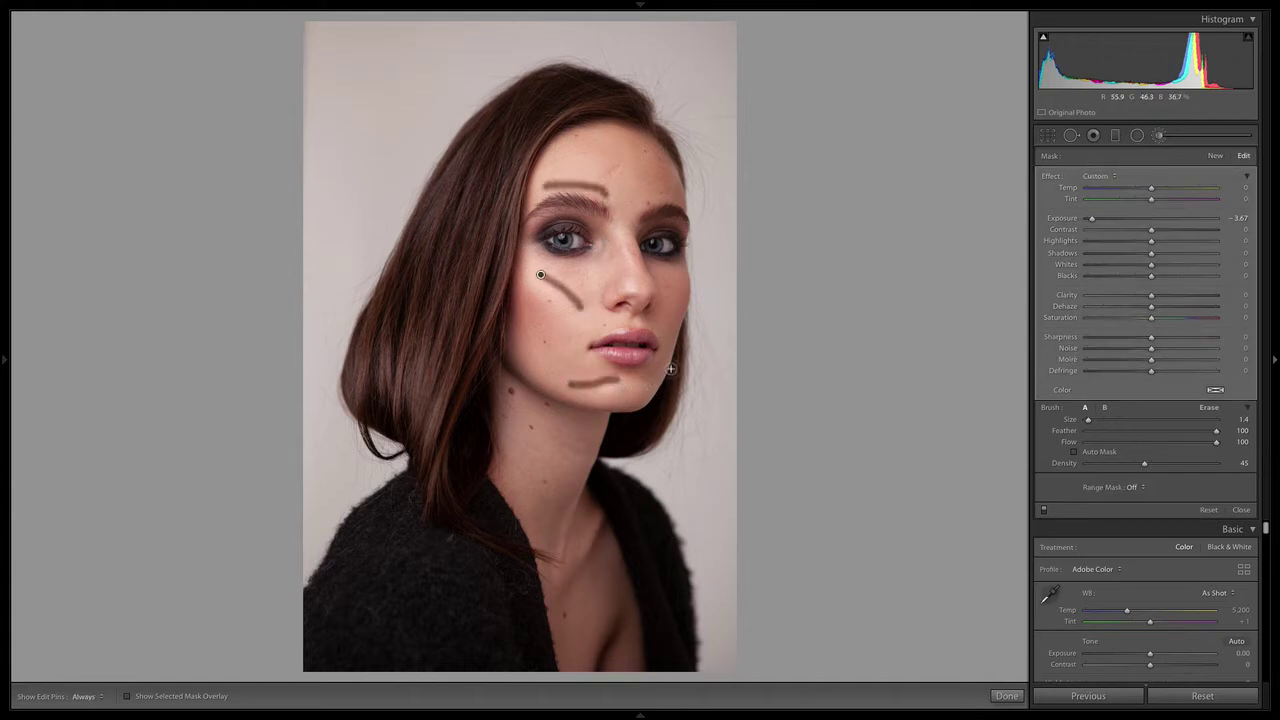
pyautogui.moveTo(1091, 218)
pyautogui.mouseDown()
pyautogui.moveTo(1217, 220)
pyautogui.moveTo(1172, 221)
pyautogui.mouseUp()
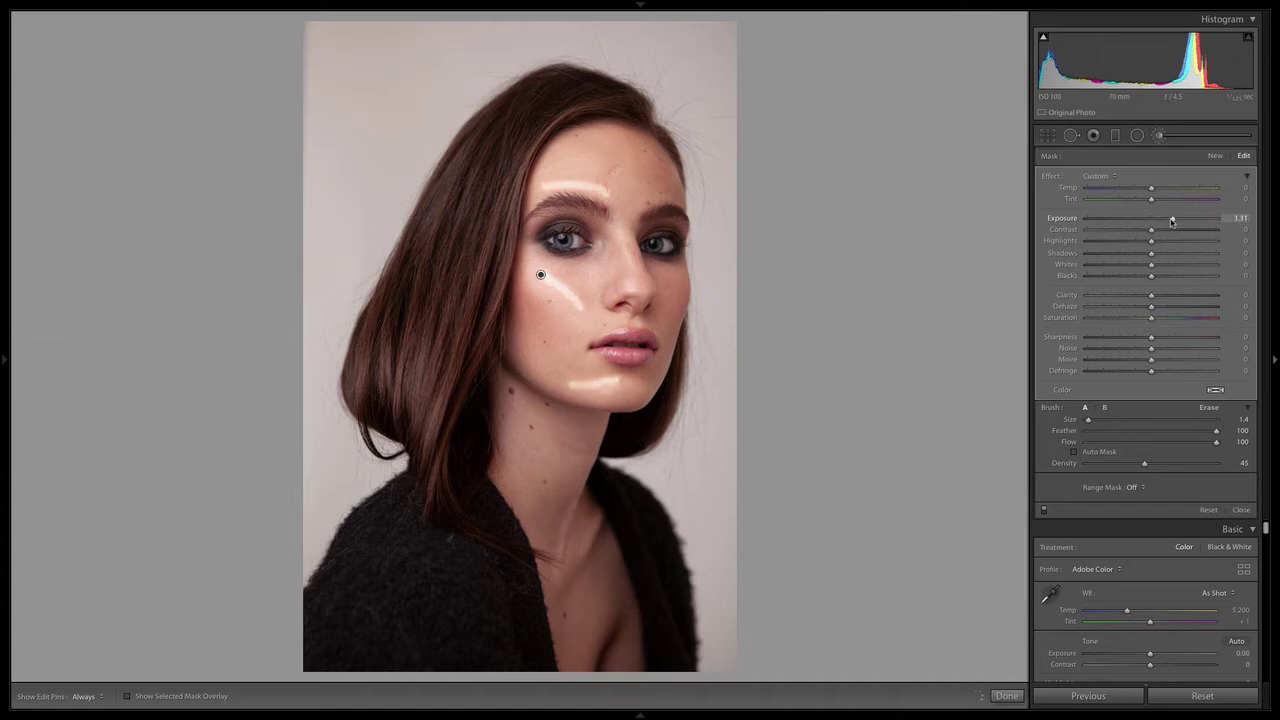
# - With a new brush mask at Exposure -3.67, paint dark strokes under the cheekbone, along the jaw, beside the nose, on the temple and below the lips
pyautogui.click(1215, 155)
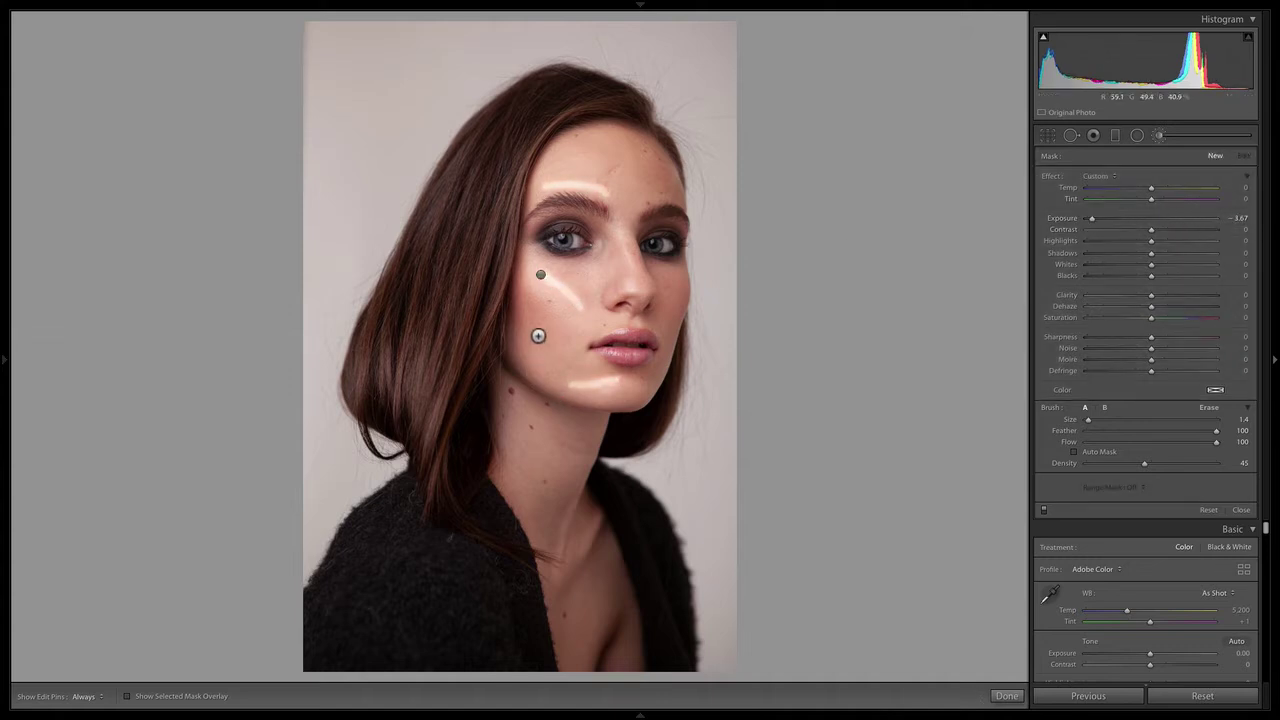
pyautogui.moveTo(524, 296); pyautogui.dragTo(556, 332)
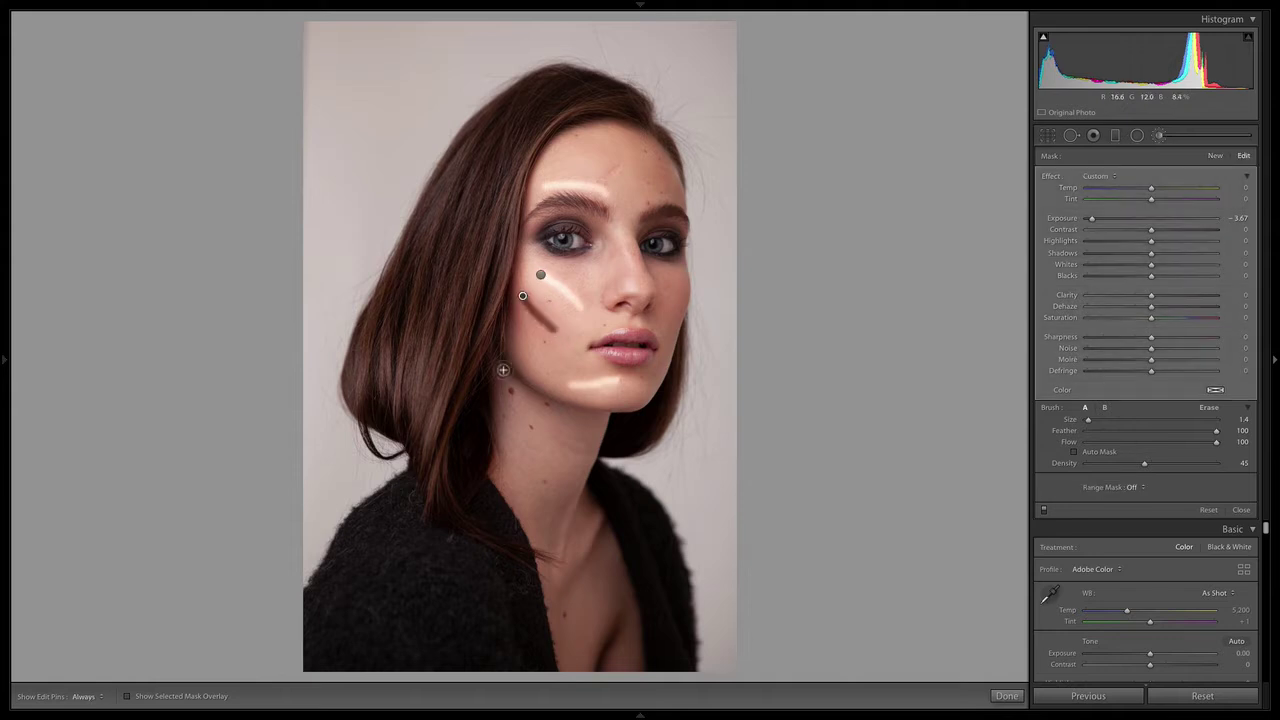
pyautogui.moveTo(504, 368); pyautogui.dragTo(550, 400)
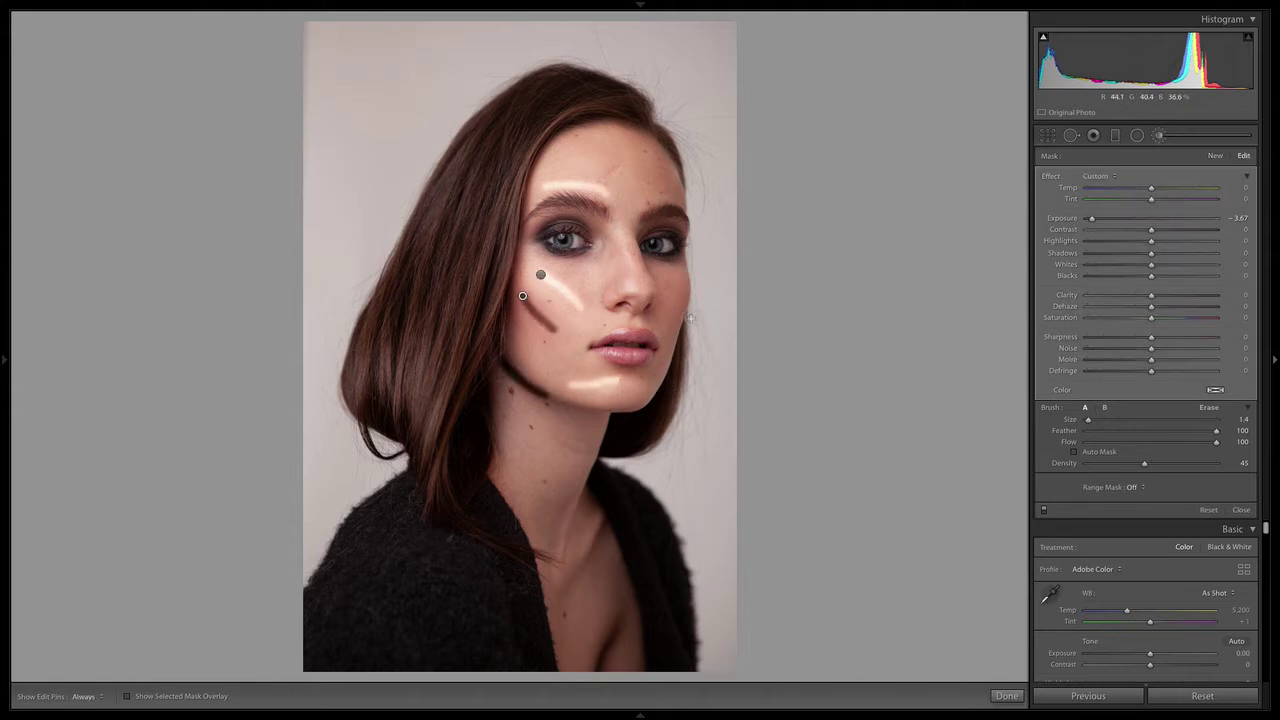
pyautogui.moveTo(650, 320); pyautogui.dragTo(660, 330)
pyautogui.moveTo(656, 272); pyautogui.dragTo(660, 262)
pyautogui.moveTo(643, 153); pyautogui.dragTo(670, 189)
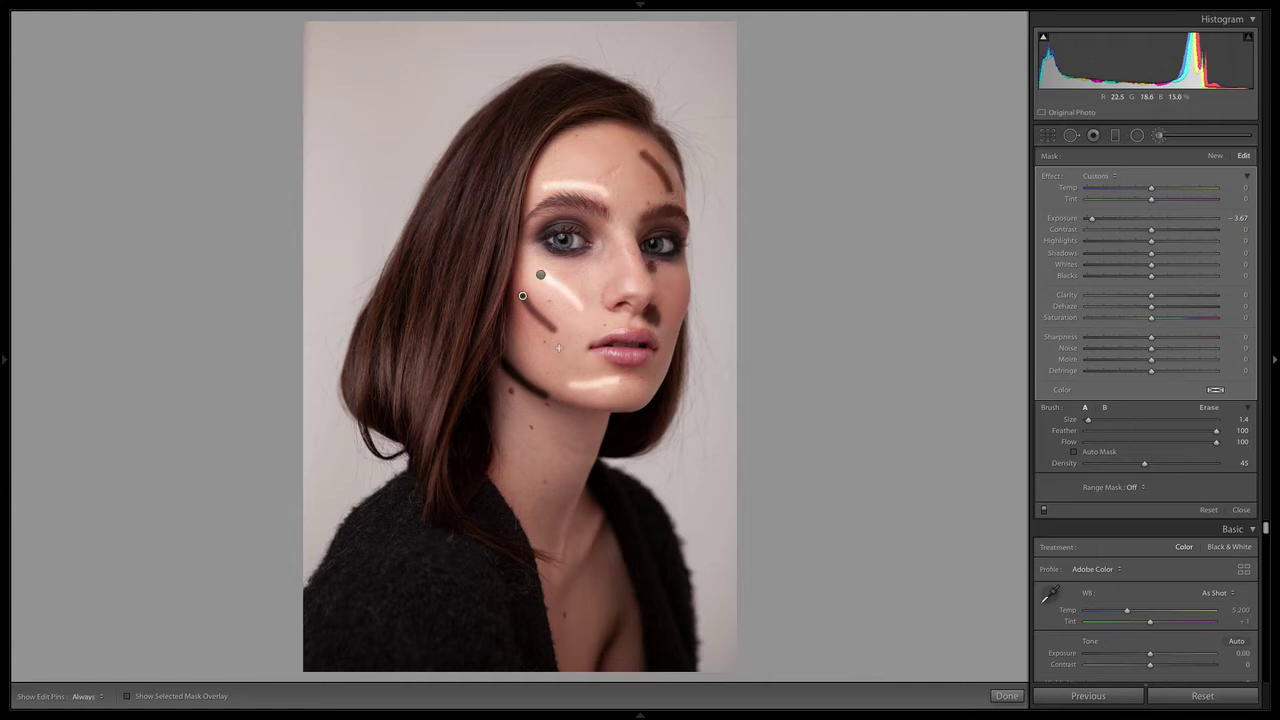
pyautogui.press('h')
pyautogui.moveTo(636, 376)
pyautogui.mouseDown()
pyautogui.moveTo(652, 380)
pyautogui.moveTo(636, 374)
pyautogui.mouseUp()
pyautogui.press('h')
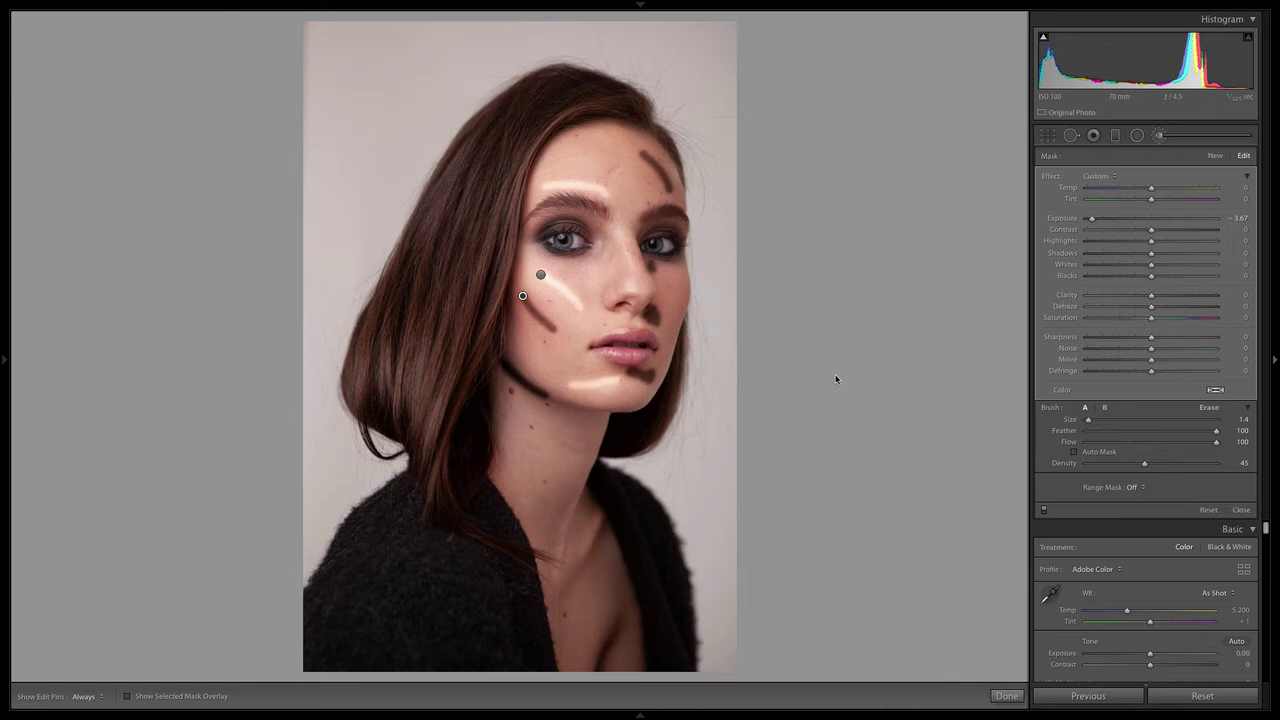
# - Delete both the bright and the dark demonstration brush masks from the face
pyautogui.click(540, 274)
pyautogui.press('BackSpace')
pyautogui.press('BackSpace')
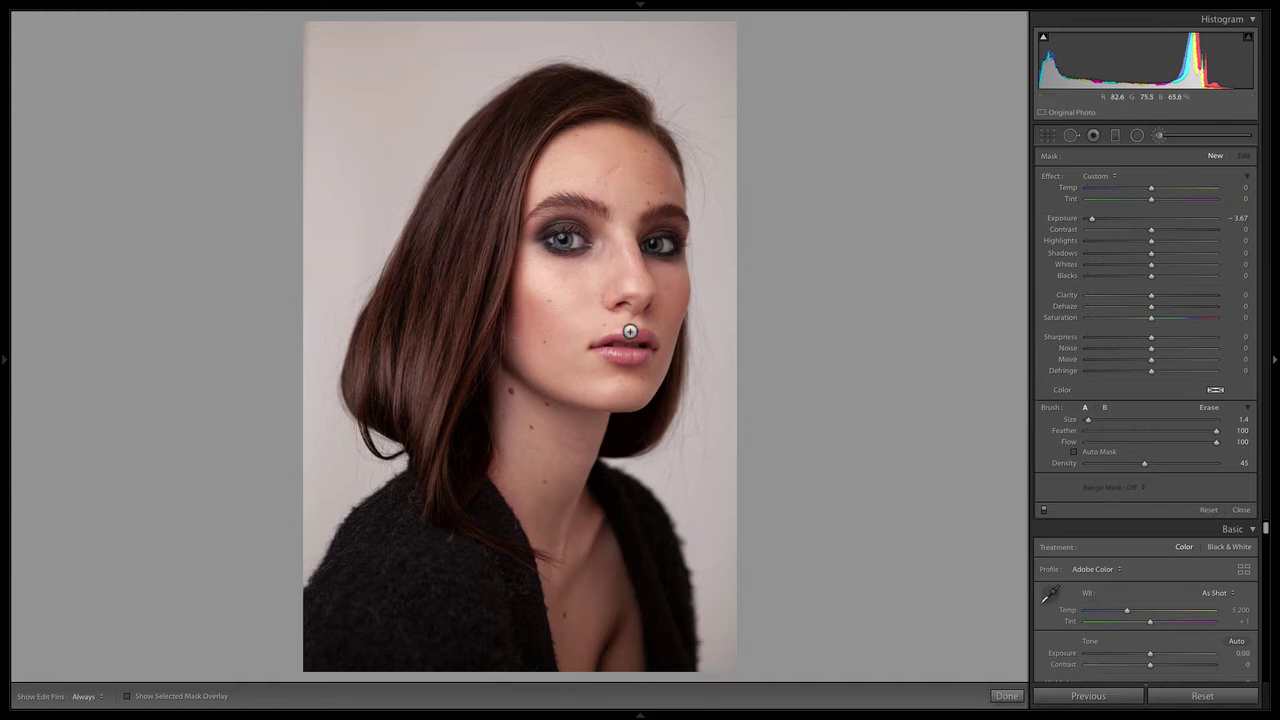
# - Set the new brush to Exposure -0.15, Shadows -23, Clarity -11, Feather 100 and Flow 20
pyautogui.press('z')
pyautogui.press('z')
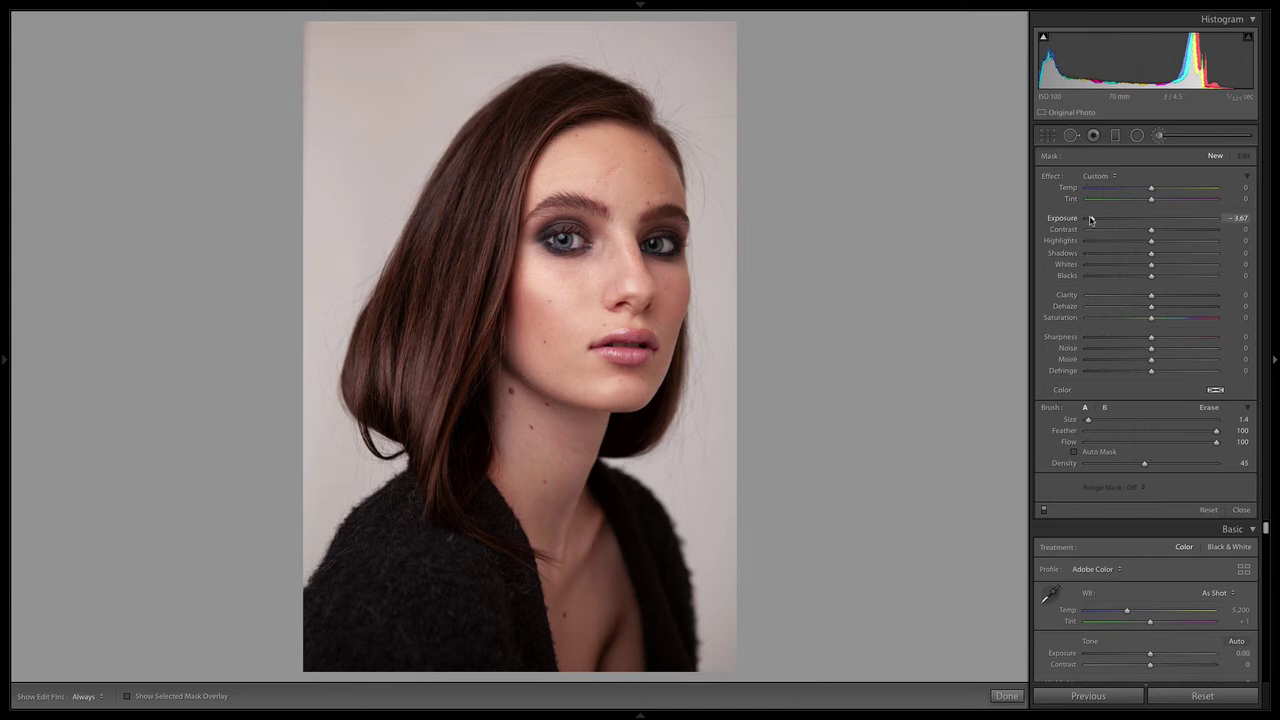
pyautogui.moveTo(1139, 227); pyautogui.dragTo(1146, 229)
pyautogui.moveTo(1149, 255); pyautogui.dragTo(1128, 255)
pyautogui.moveTo(1144, 298); pyautogui.dragTo(1146, 298)
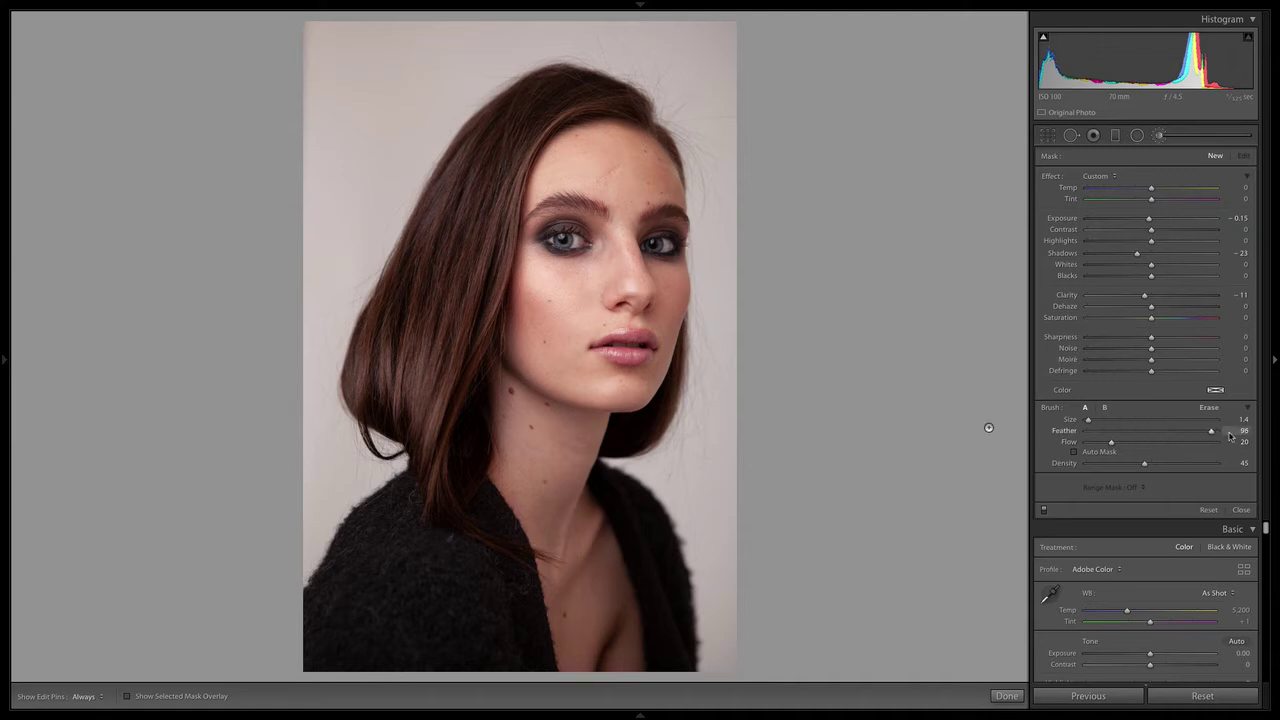
pyautogui.moveTo(1230, 435); pyautogui.dragTo(1248, 432)
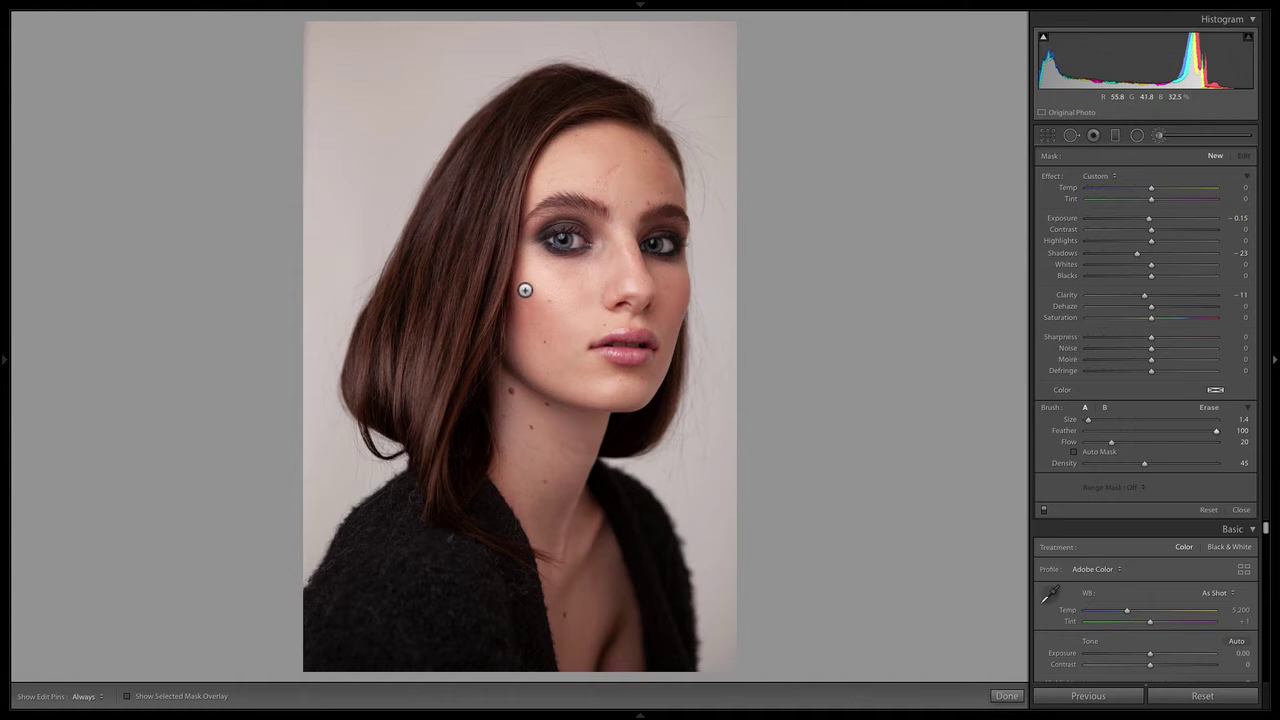
# - Paint the darkening contour below the cheekbone beside the hair, and enlarge the brush to size 4.5
pyautogui.press('h')
pyautogui.moveTo(521, 291); pyautogui.dragTo(537, 336)
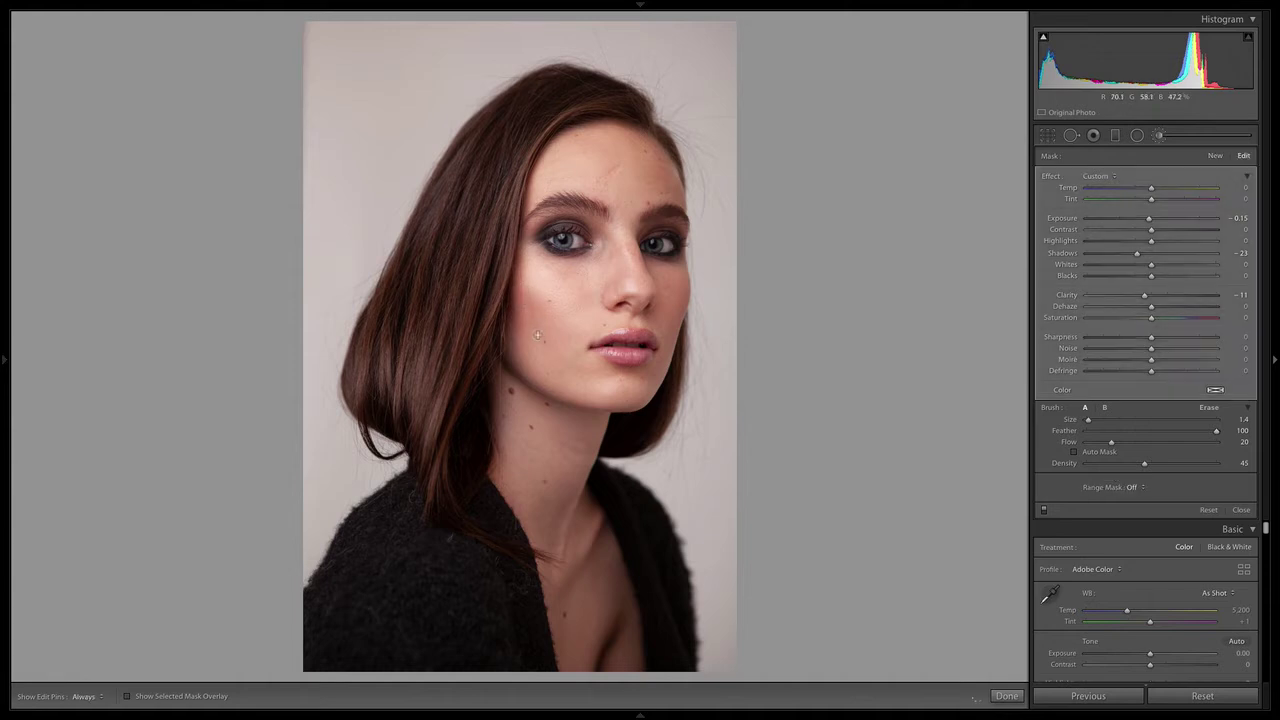
pyautogui.press('h')
pyautogui.press('h')
pyautogui.press('h')
pyautogui.press('h')
pyautogui.press('h')
pyautogui.press('h')
pyautogui.press('h')
pyautogui.scroll(5, 986, 420)
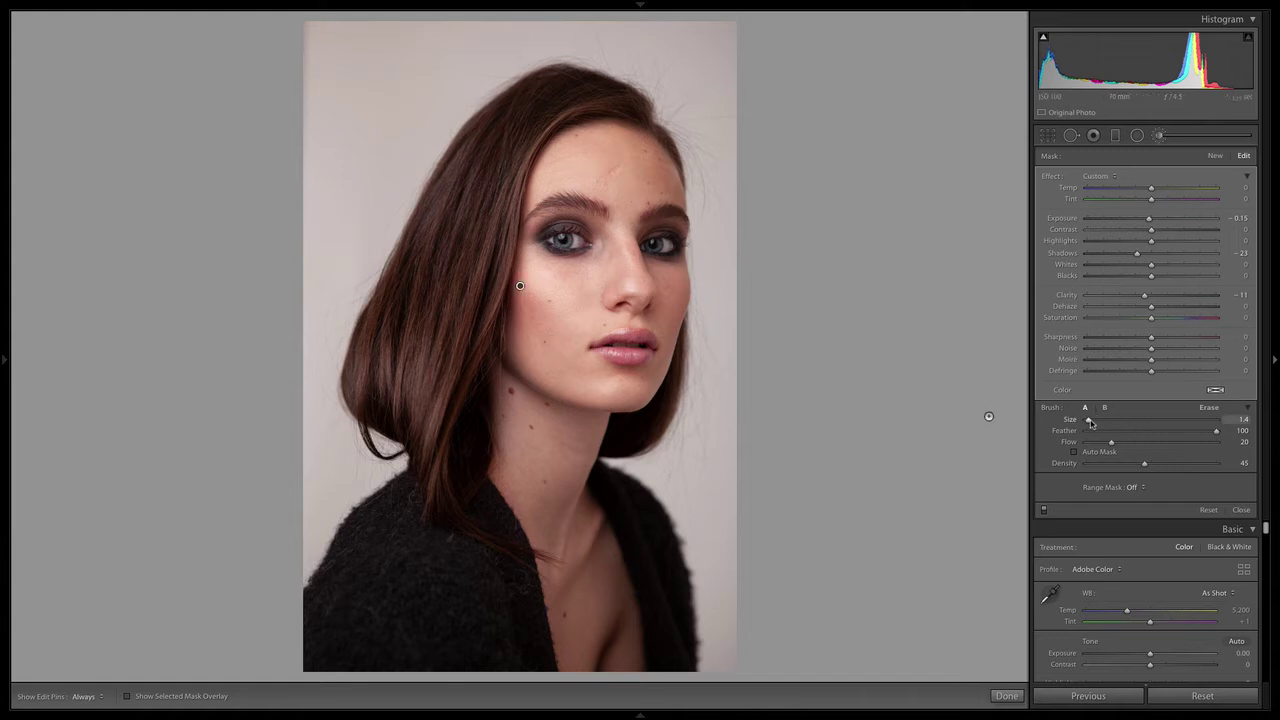
pyautogui.press('h')
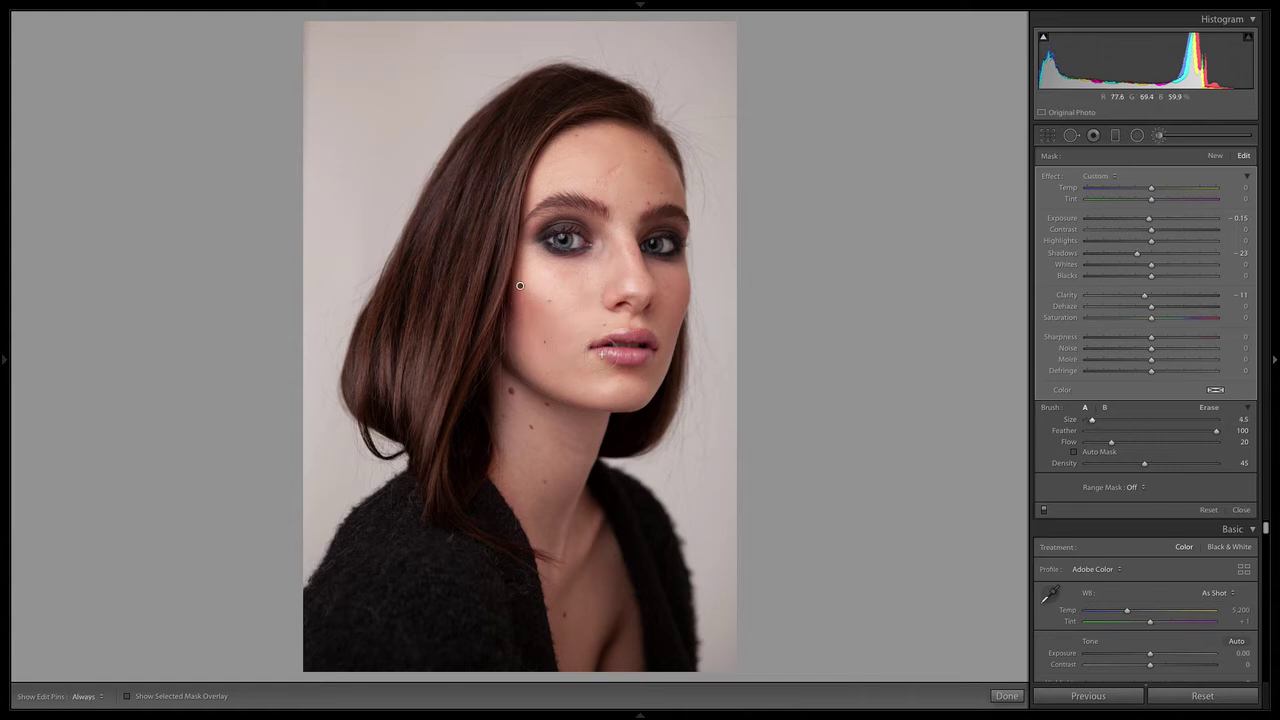
# - Check the cheek contour with the mask overlay at brush size 2.2, undoing the accidental adjustment brush move
pyautogui.press('o')
pyautogui.press('o')
pyautogui.press('h')
pyautogui.press('super+z')
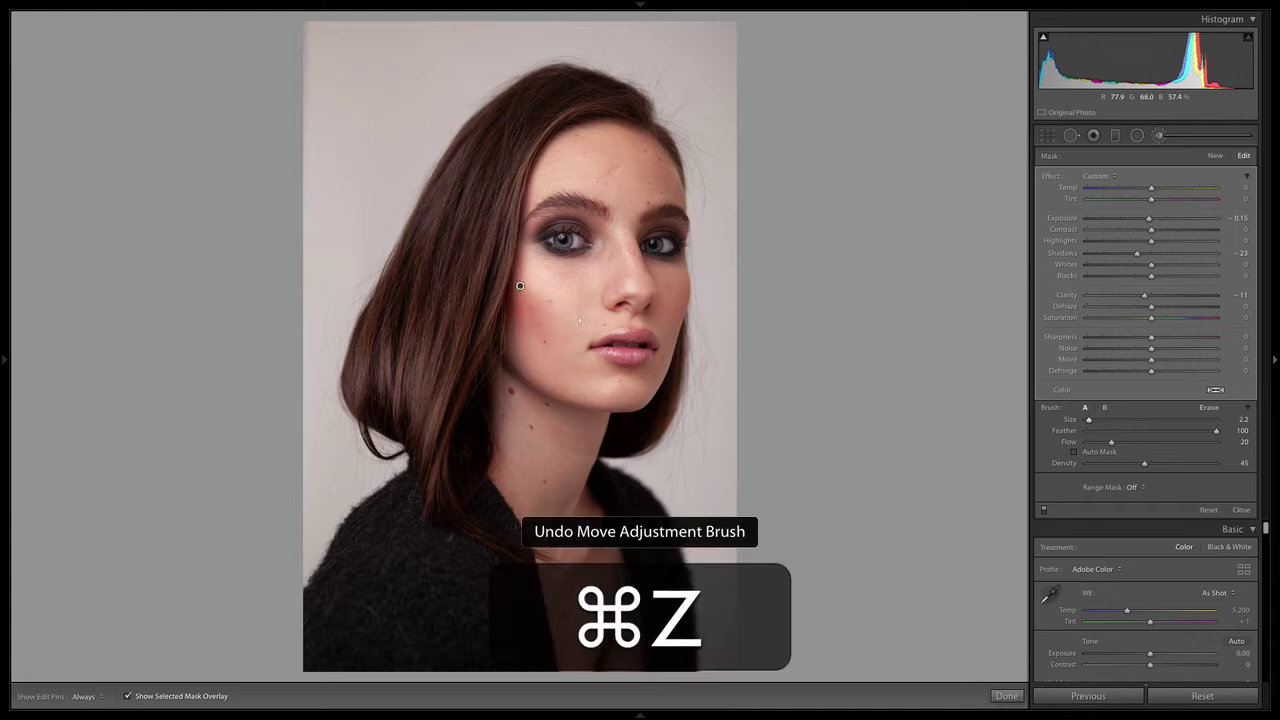
pyautogui.press('h')
pyautogui.press('h')
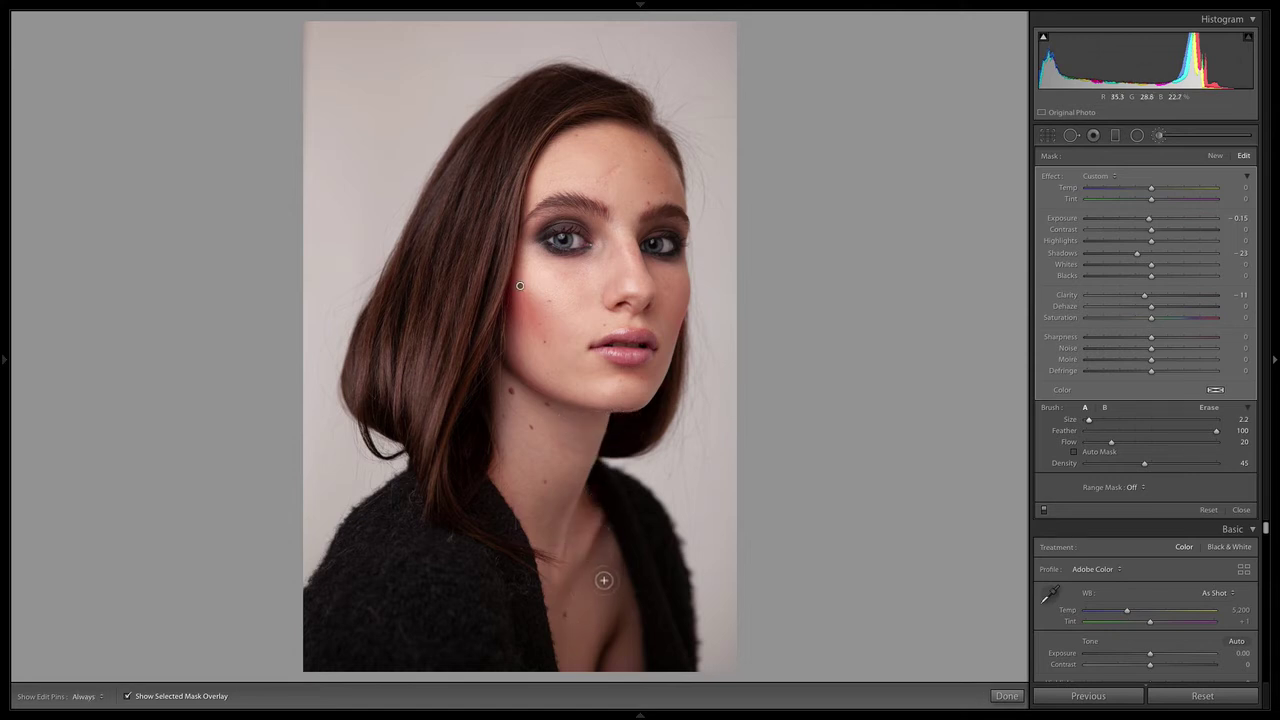
pyautogui.click(123, 694)
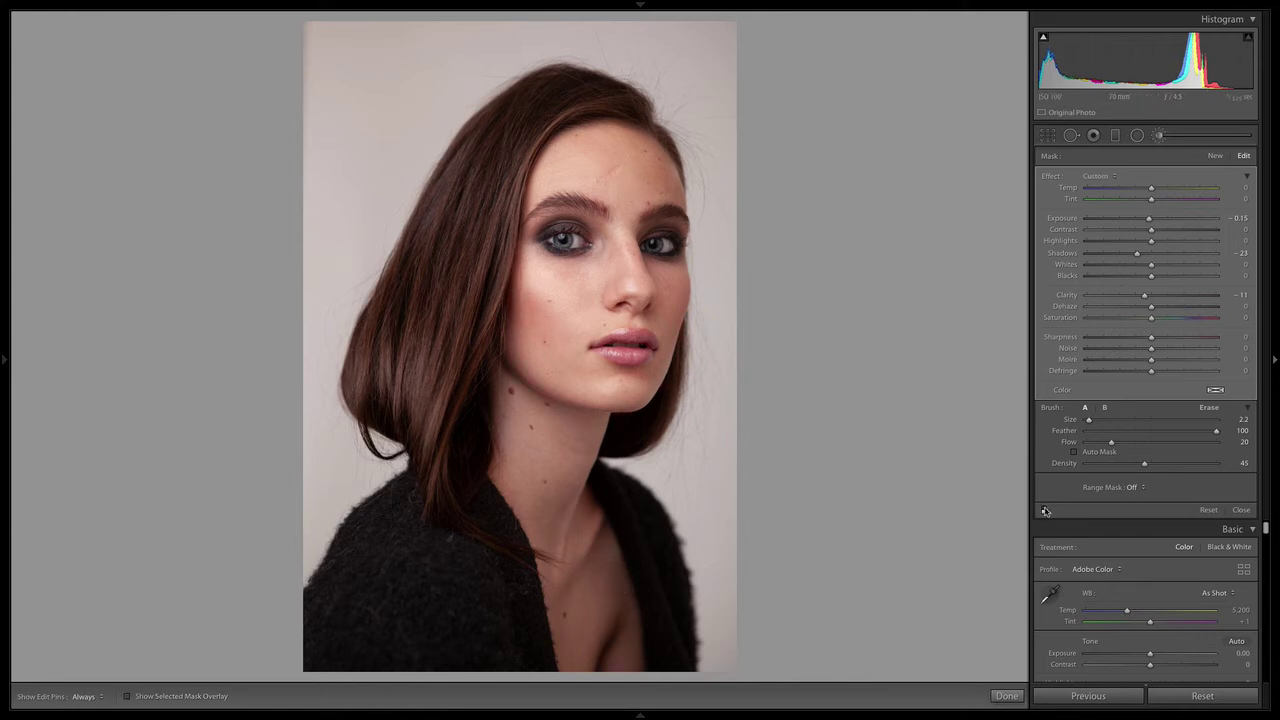
# - Strengthen the cheek contour mask with Exposure -1.32, Shadows -39 and Blacks -18
pyautogui.click(1045, 511)
pyautogui.moveTo(1136, 256)
pyautogui.mouseDown()
pyautogui.moveTo(1106, 258)
pyautogui.moveTo(1137, 262)
pyautogui.moveTo(1127, 265)
pyautogui.mouseUp()
pyautogui.click(1136, 279)
pyautogui.moveTo(1136, 220); pyautogui.dragTo(1131, 223)
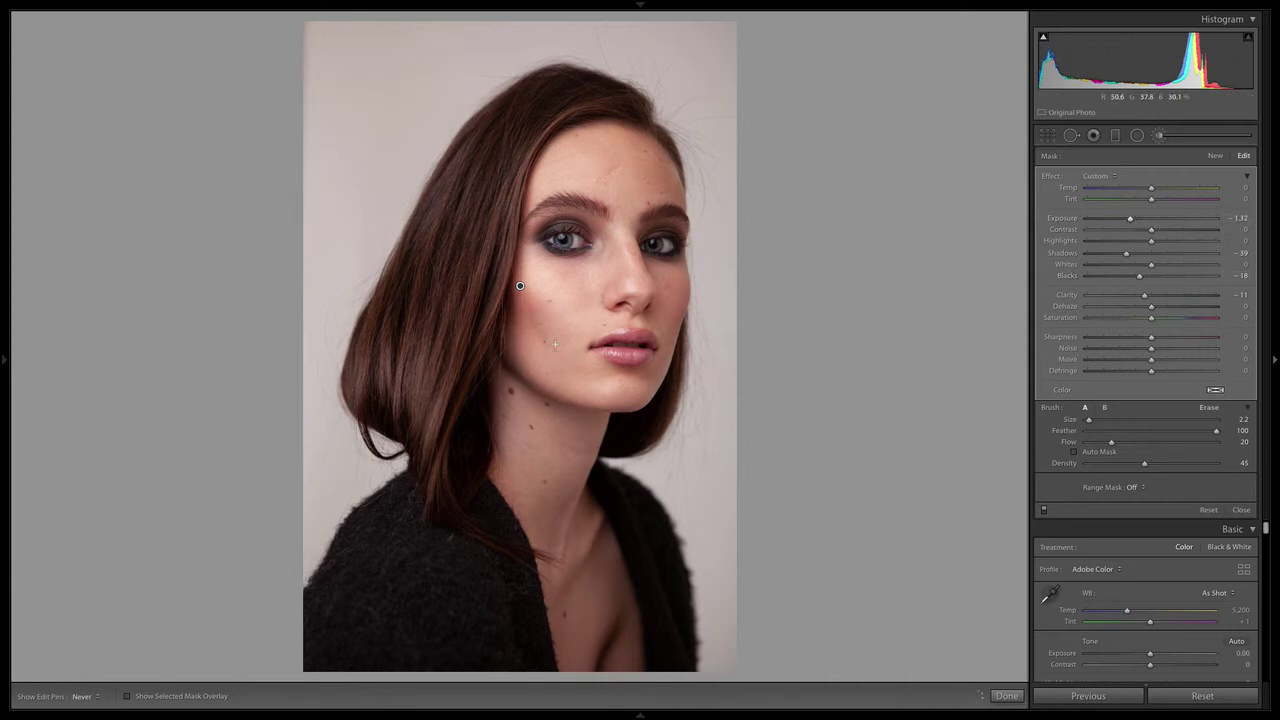
# - Continue painting the dark contour on the face with brush Flow 36 and Size 6.8
pyautogui.press('h')
pyautogui.moveTo(1111, 442); pyautogui.dragTo(1132, 442)
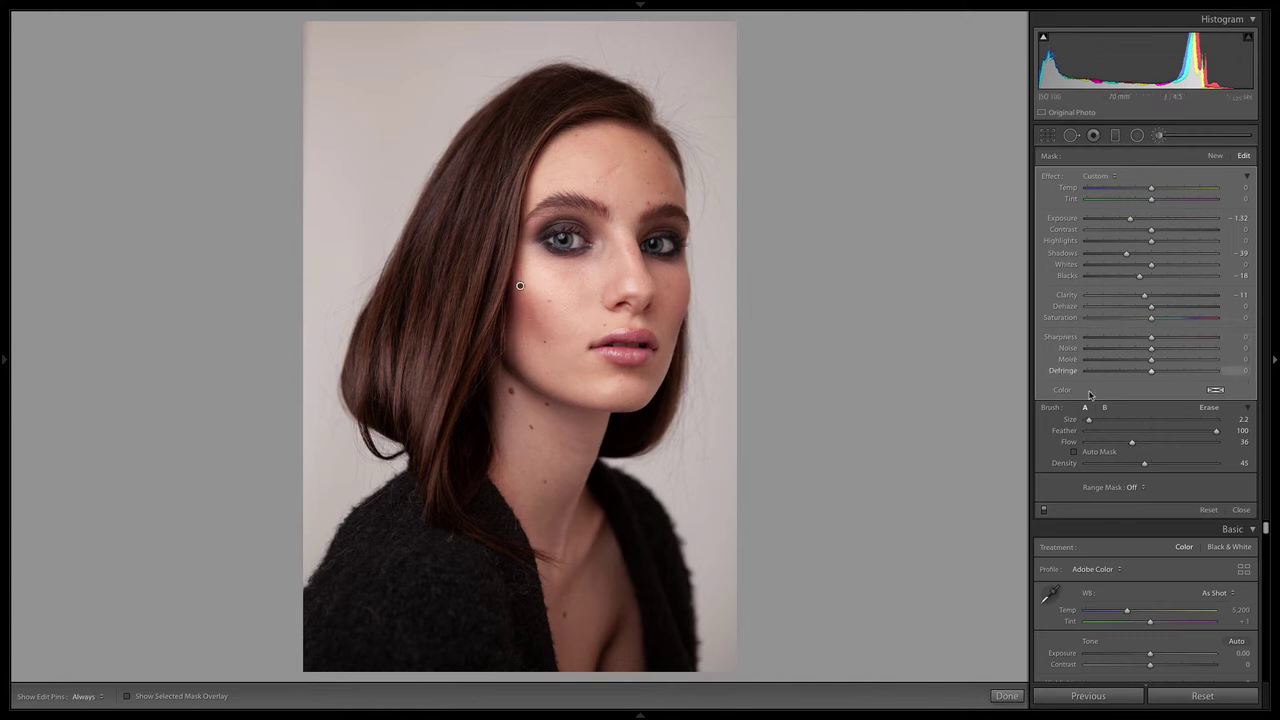
pyautogui.moveTo(1089, 419); pyautogui.dragTo(1095, 419)
pyautogui.press('h')
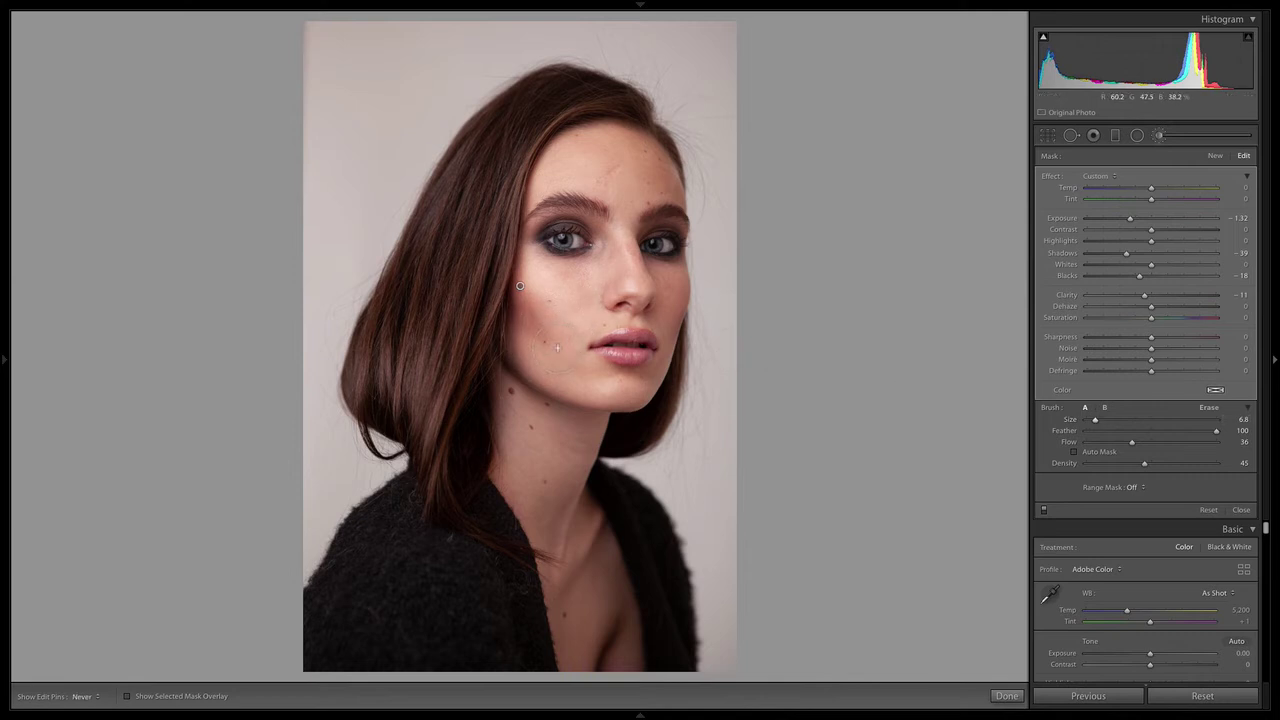
# - Compare the portrait with and without the dark contour brush adjustment
pyautogui.click(1043, 510)
pyautogui.click(1043, 510)
pyautogui.click(1044, 510)
pyautogui.click(1045, 511)
# - Start a new brush mask for highlights with Highlights 42, Shadows 0, Clarity -18 and Flow 29
pyautogui.click(1219, 157)
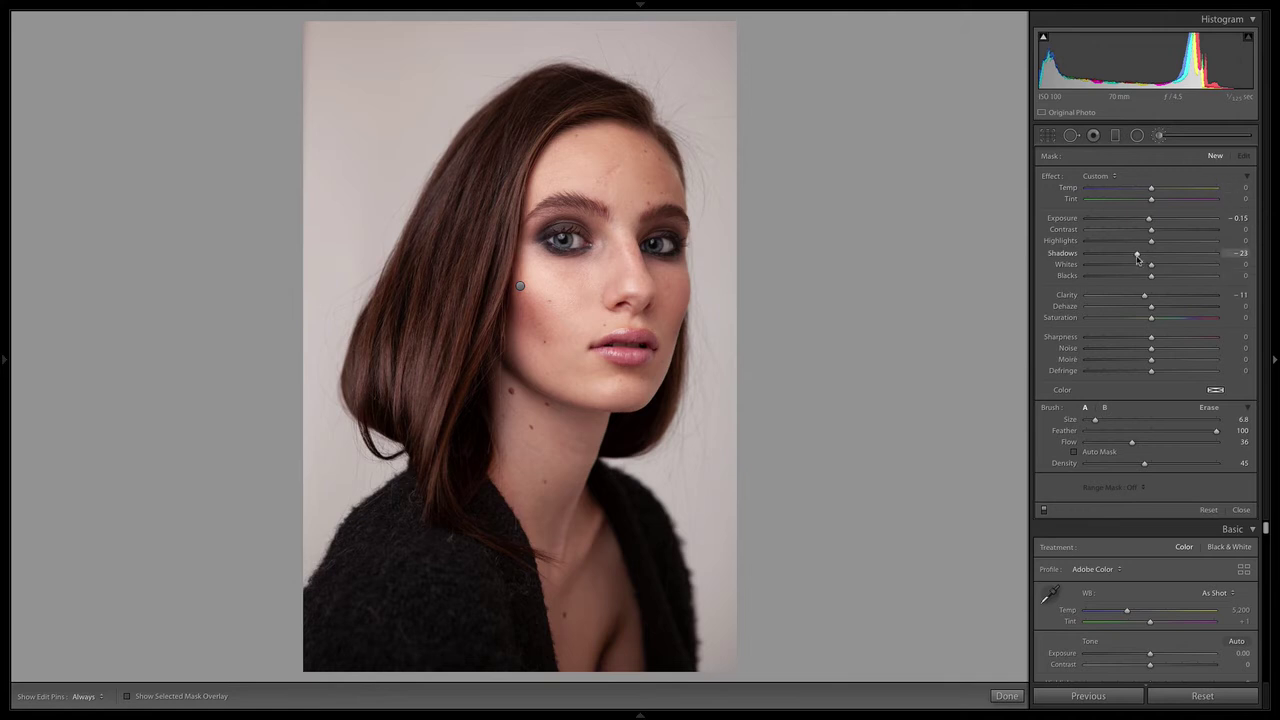
pyautogui.moveTo(1137, 255); pyautogui.dragTo(1174, 242)
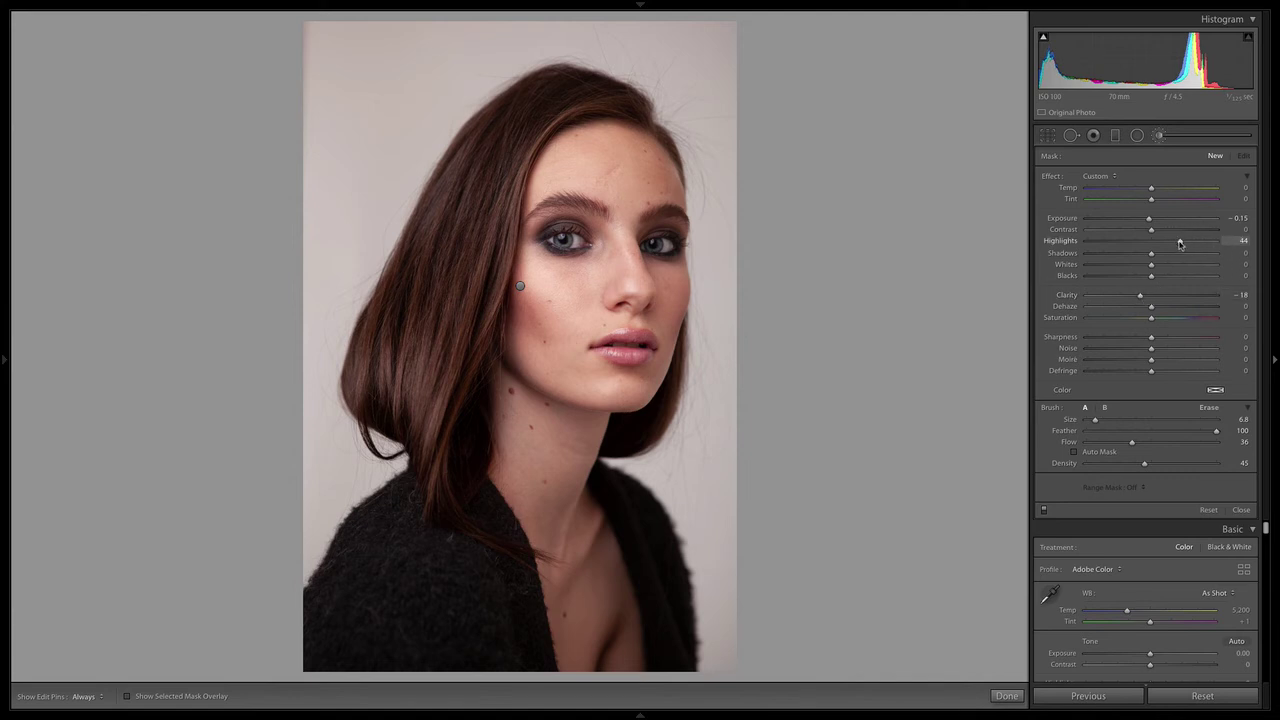
pyautogui.moveTo(1180, 242); pyautogui.dragTo(1178, 242)
pyautogui.moveTo(1132, 442); pyautogui.dragTo(1122, 442)
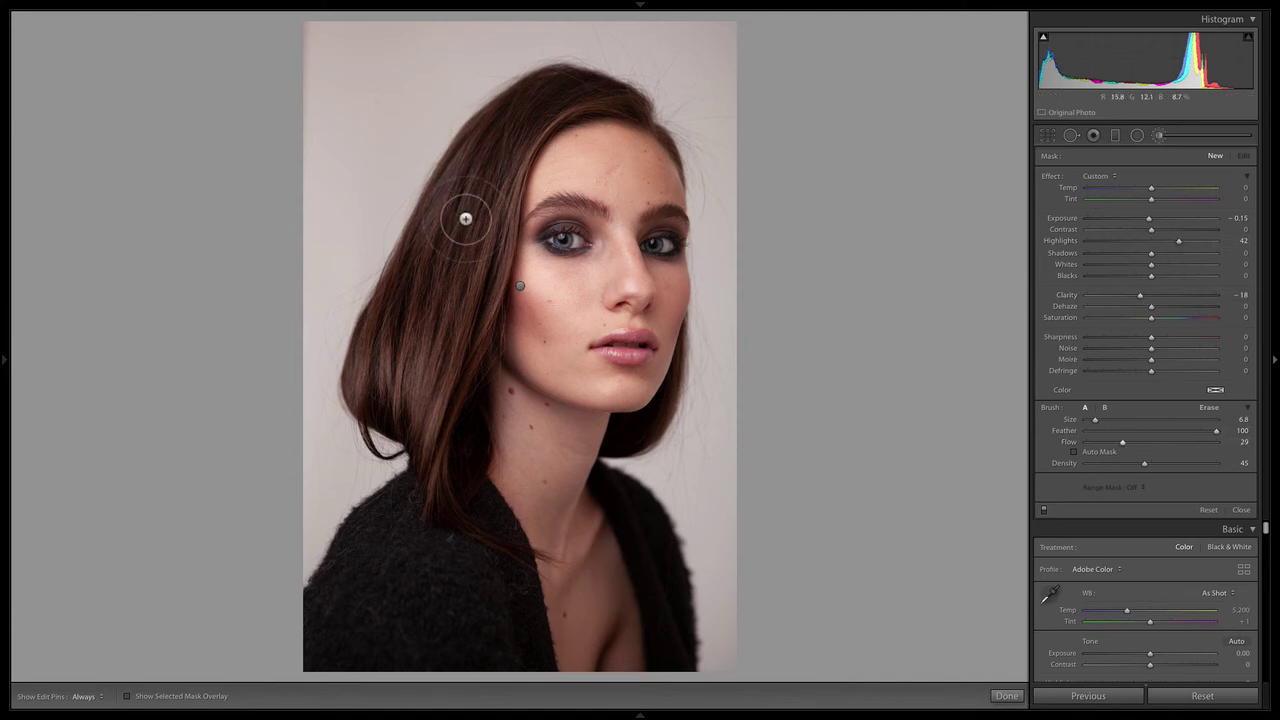
# - Paint the highlight mask on the cheekbone and chin, adjusting the brush size between areas and ending at 7.3
pyautogui.press('h')
pyautogui.press('h')
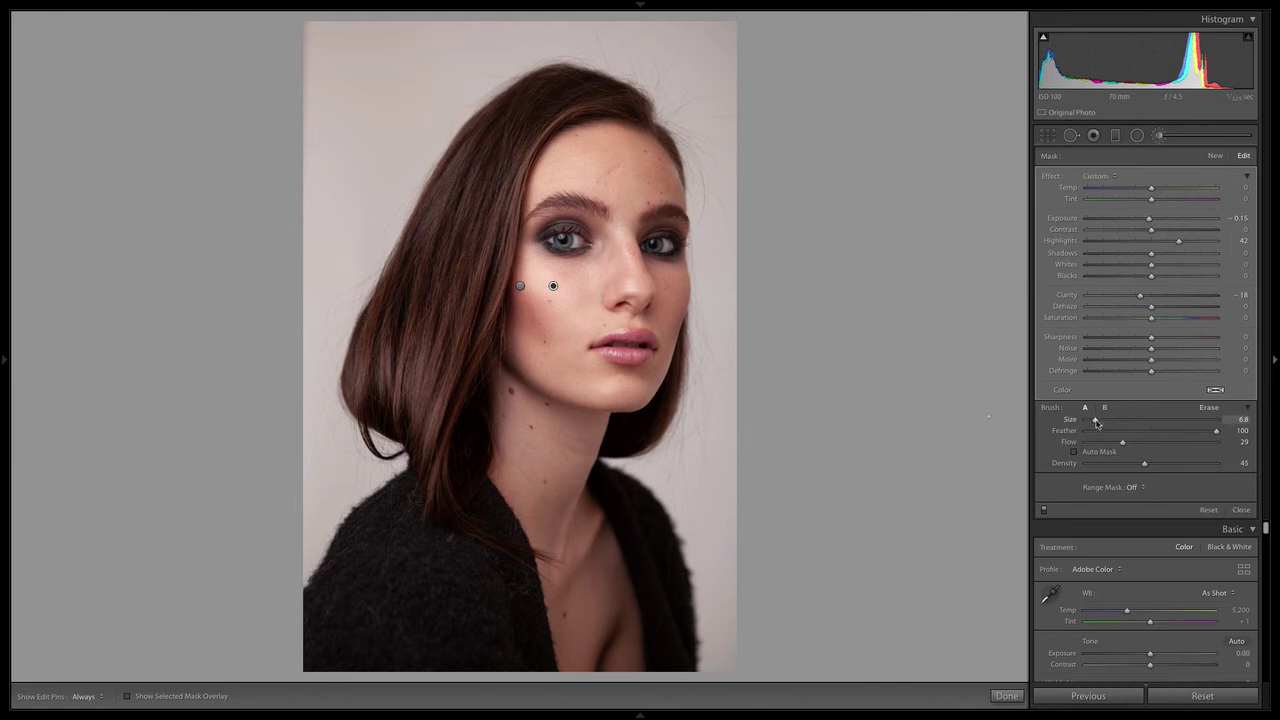
pyautogui.moveTo(1090, 422); pyautogui.dragTo(1092, 422)
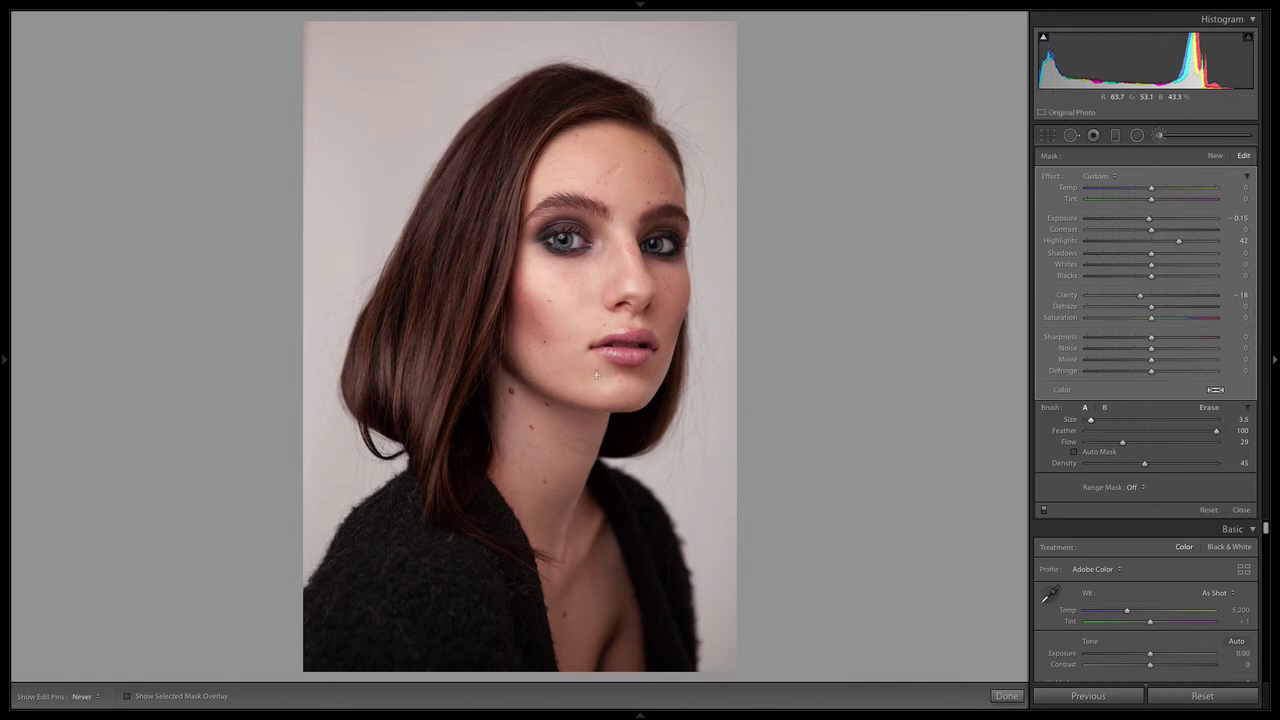
pyautogui.press('h')
pyautogui.press('h')
pyautogui.press('h')
pyautogui.press('h')
pyautogui.press('h')
# - Compare the face with the brush adjustments switched off and on
pyautogui.click(1045, 511)
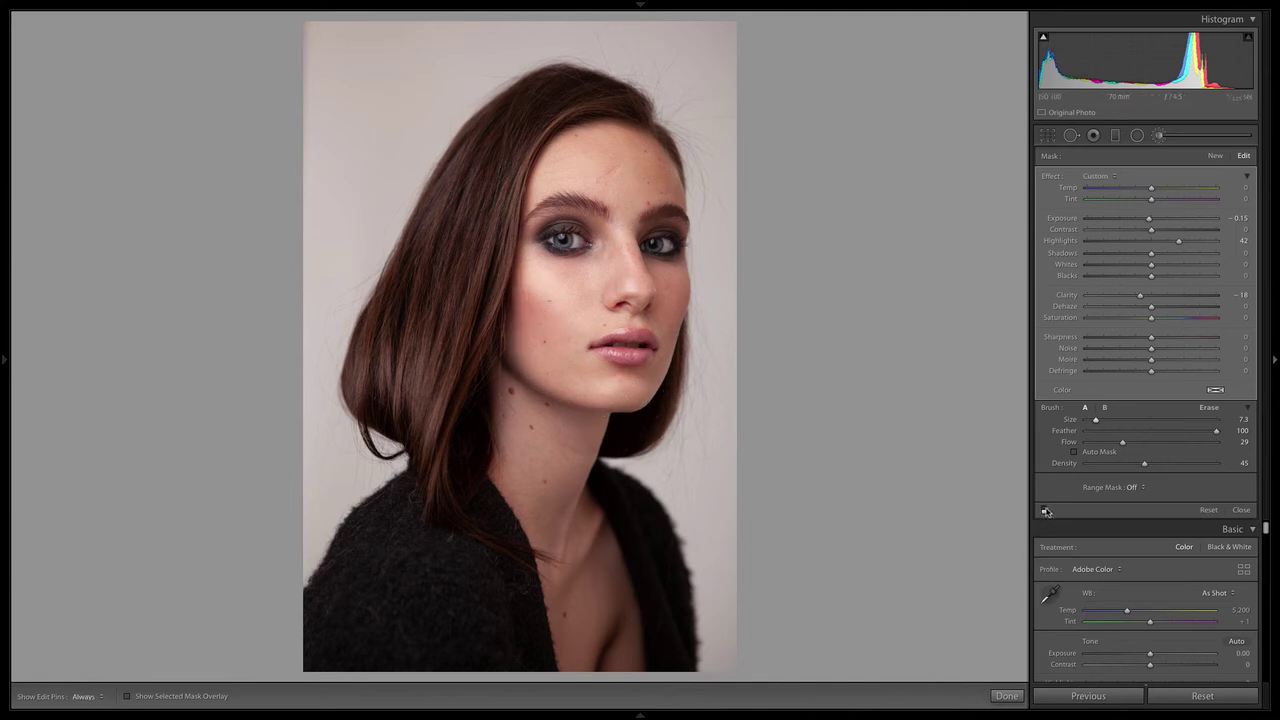
pyautogui.click(1045, 511)
pyautogui.click(1045, 511)
pyautogui.click(1045, 511)
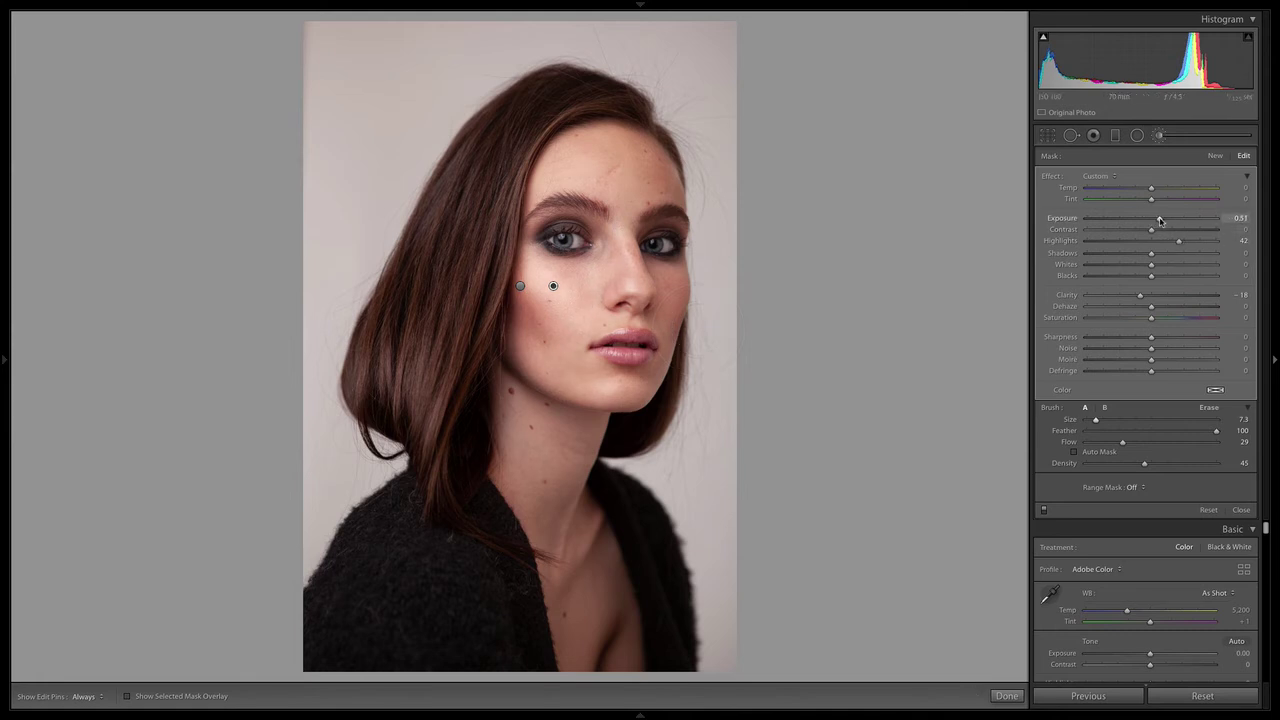
# - Raise the highlight mask's Exposure to 1.13 and compare the face before and after
pyautogui.moveTo(1163, 221); pyautogui.dragTo(1175, 221)
pyautogui.click(1044, 511)
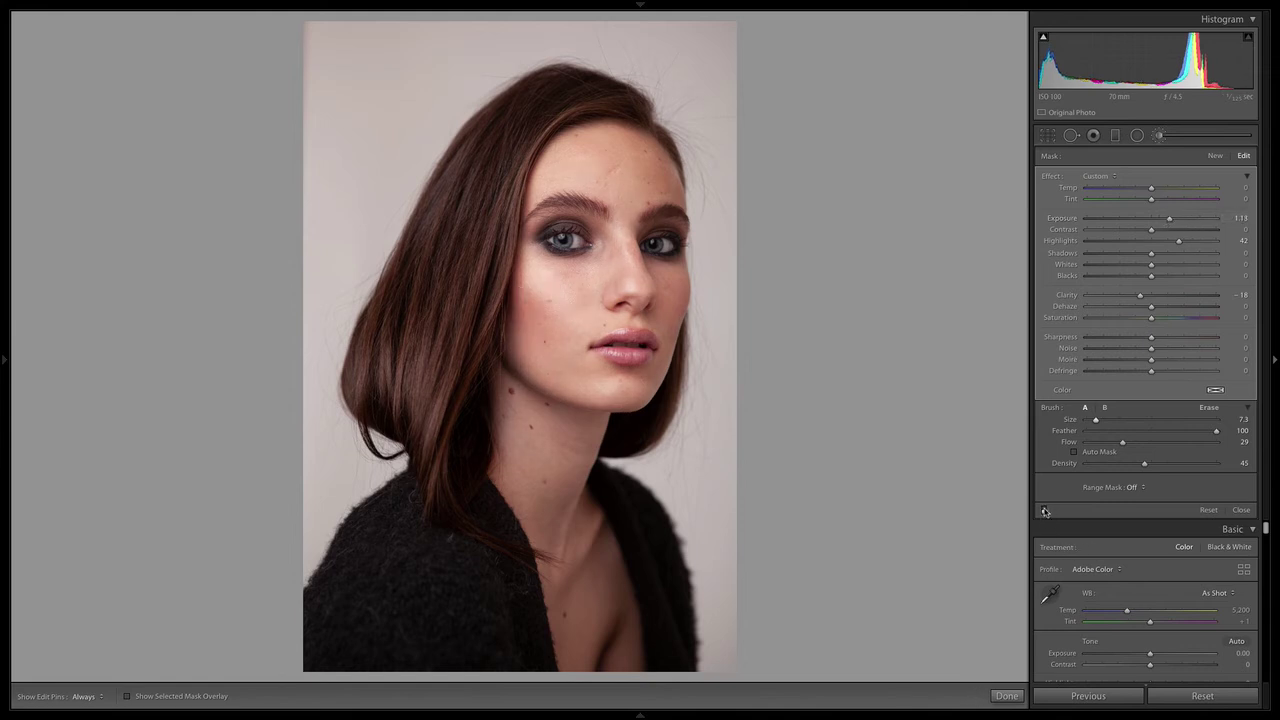
pyautogui.click(1044, 511)
pyautogui.click(1044, 511)
pyautogui.click(1044, 511)
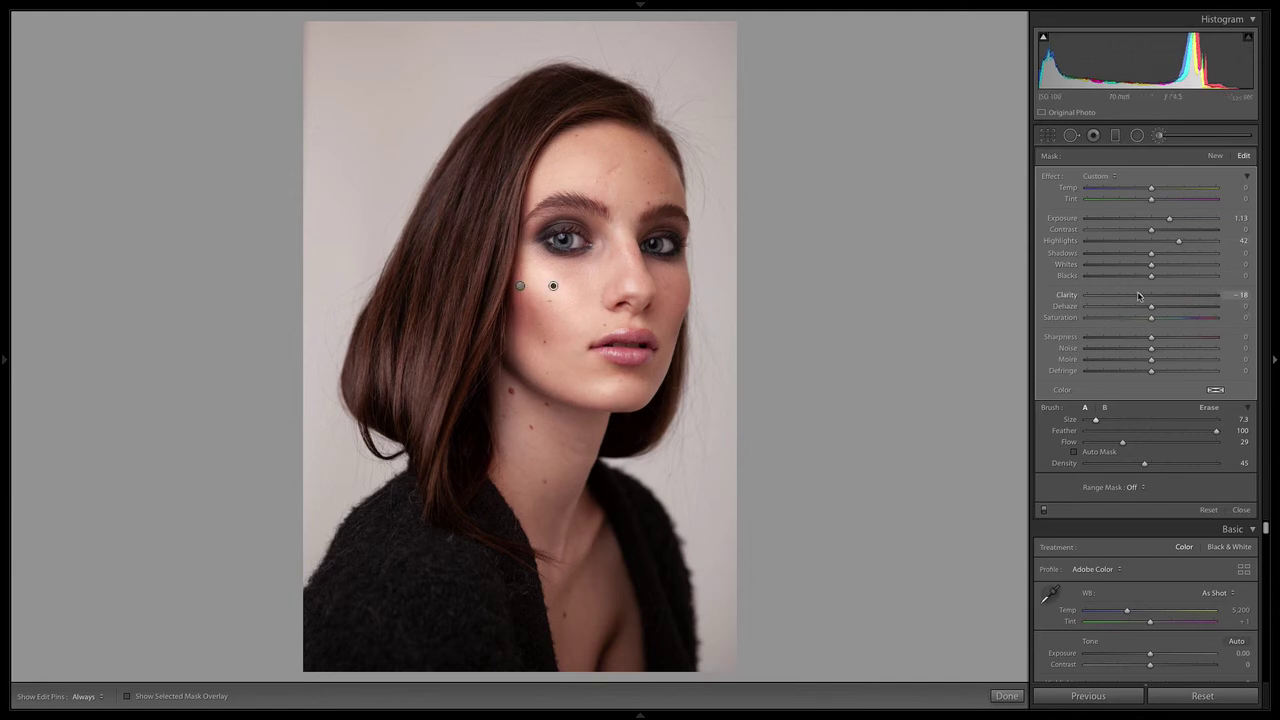
# - Set the highlight mask's Clarity to -38 and compare the face with and without the brush adjustments
pyautogui.moveTo(1124, 297); pyautogui.dragTo(1127, 295)
pyautogui.click(1044, 511)
pyautogui.click(1044, 511)
pyautogui.click(1044, 511)
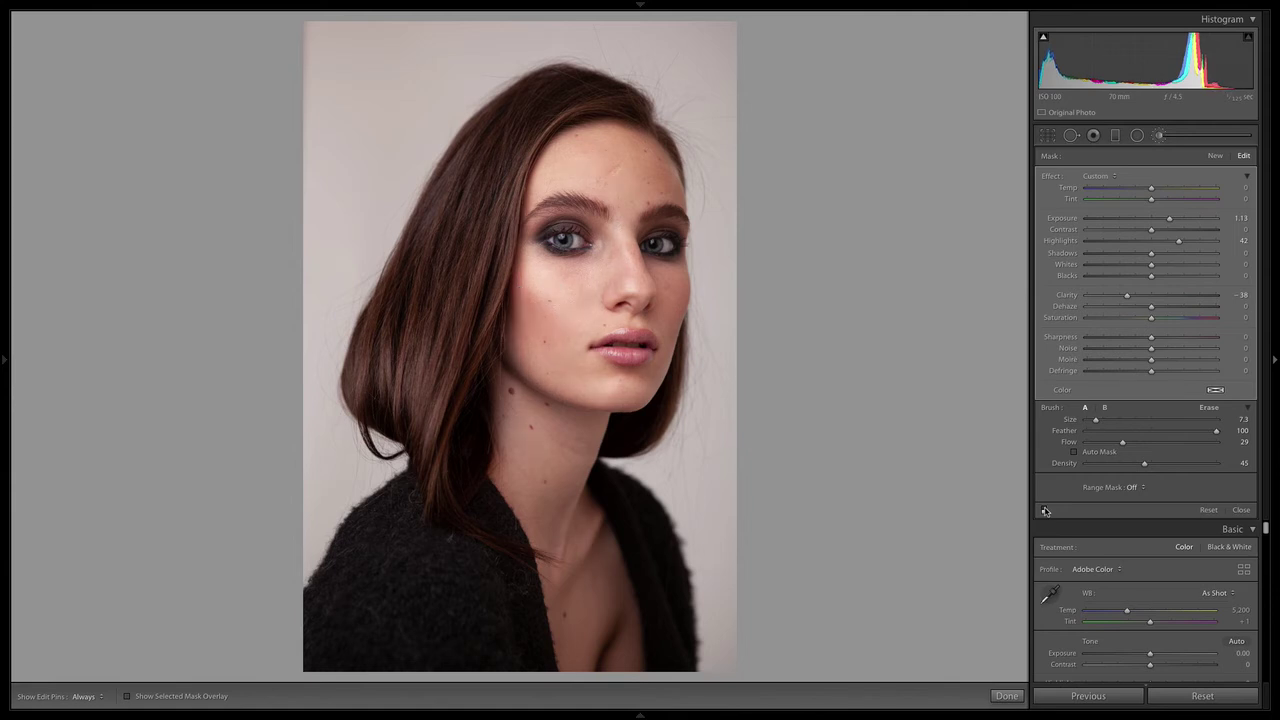
pyautogui.click(1044, 511)
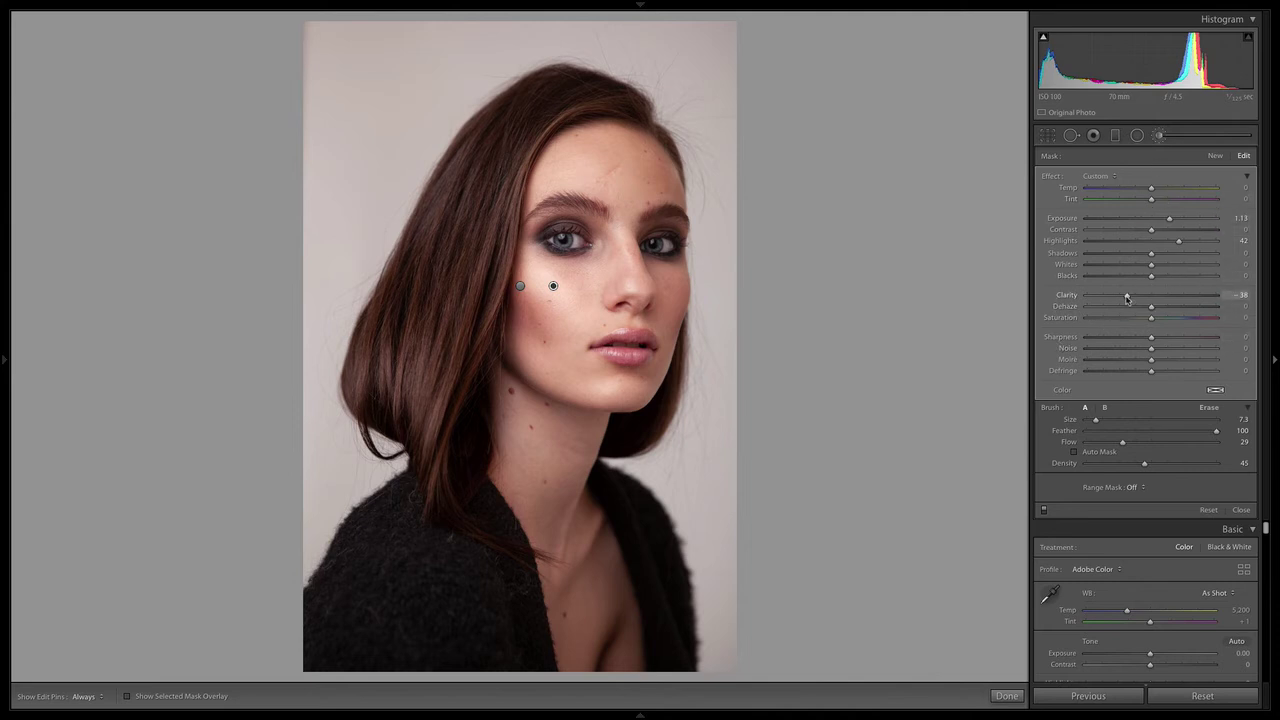
# - Save the highlight mask's current settings as a brush preset named "Face Highlights"
pyautogui.click(1098, 176)
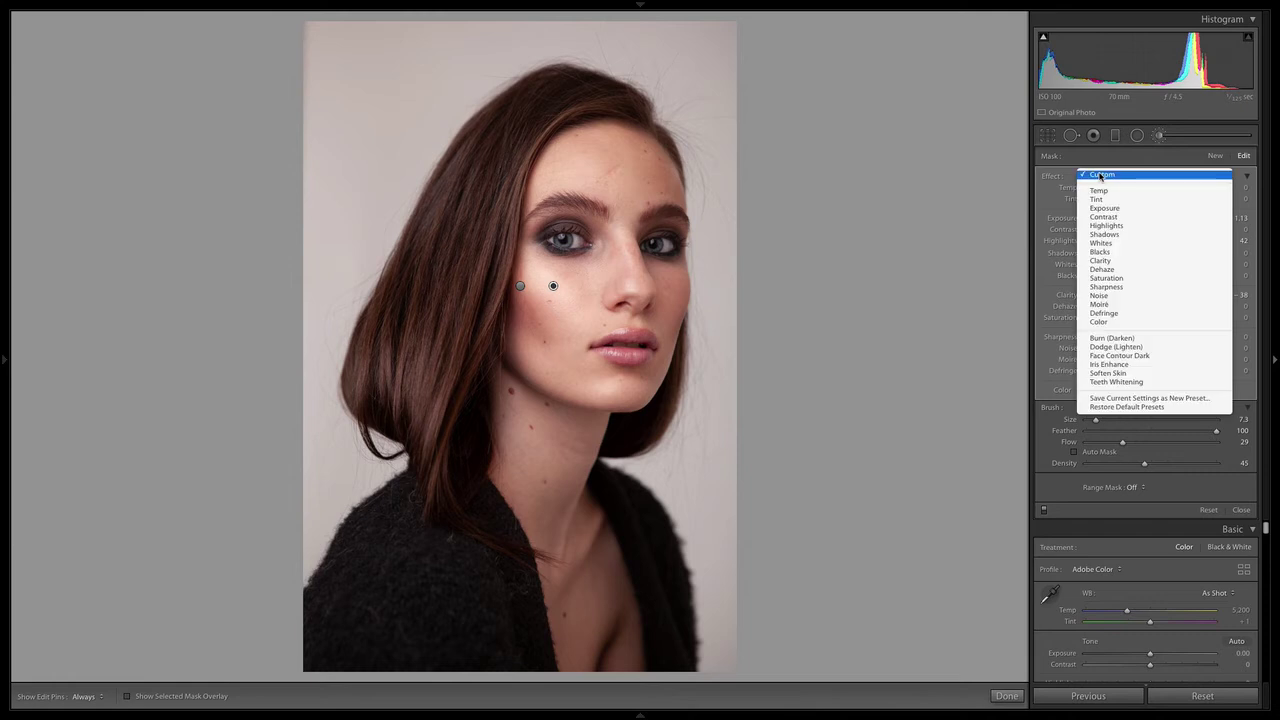
pyautogui.click(1107, 399)
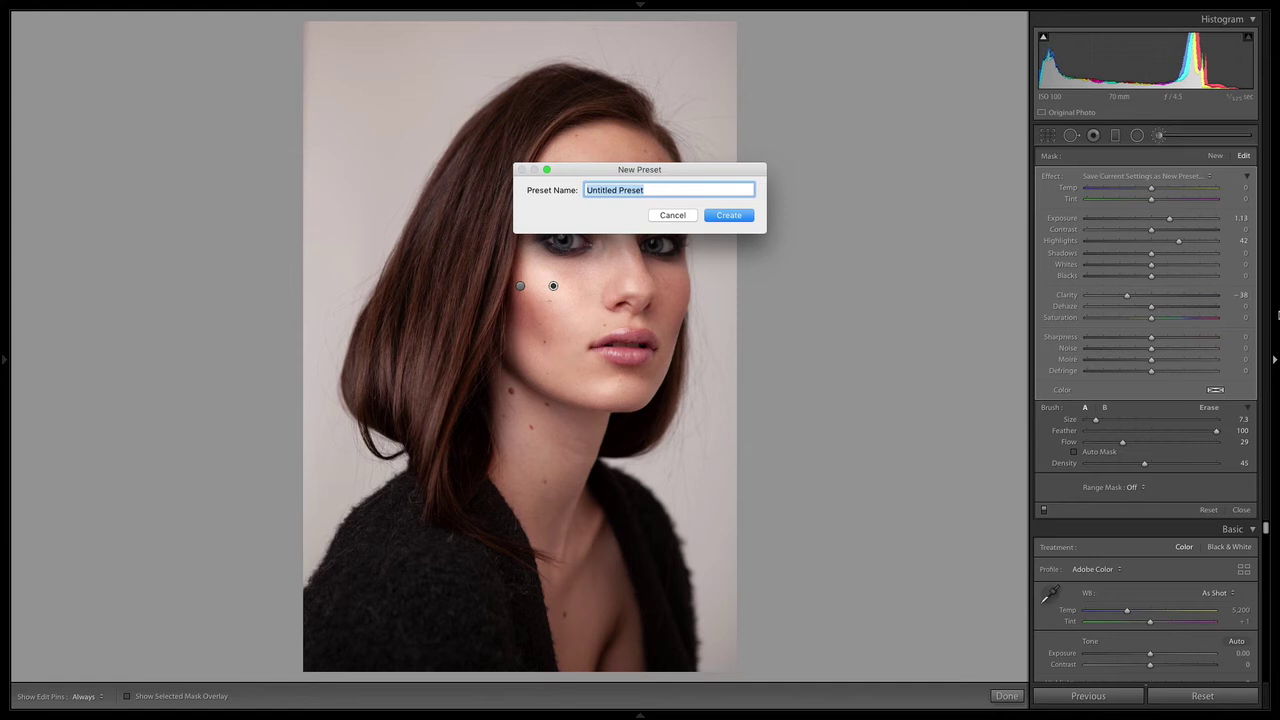
pyautogui.write('Face Highlights')
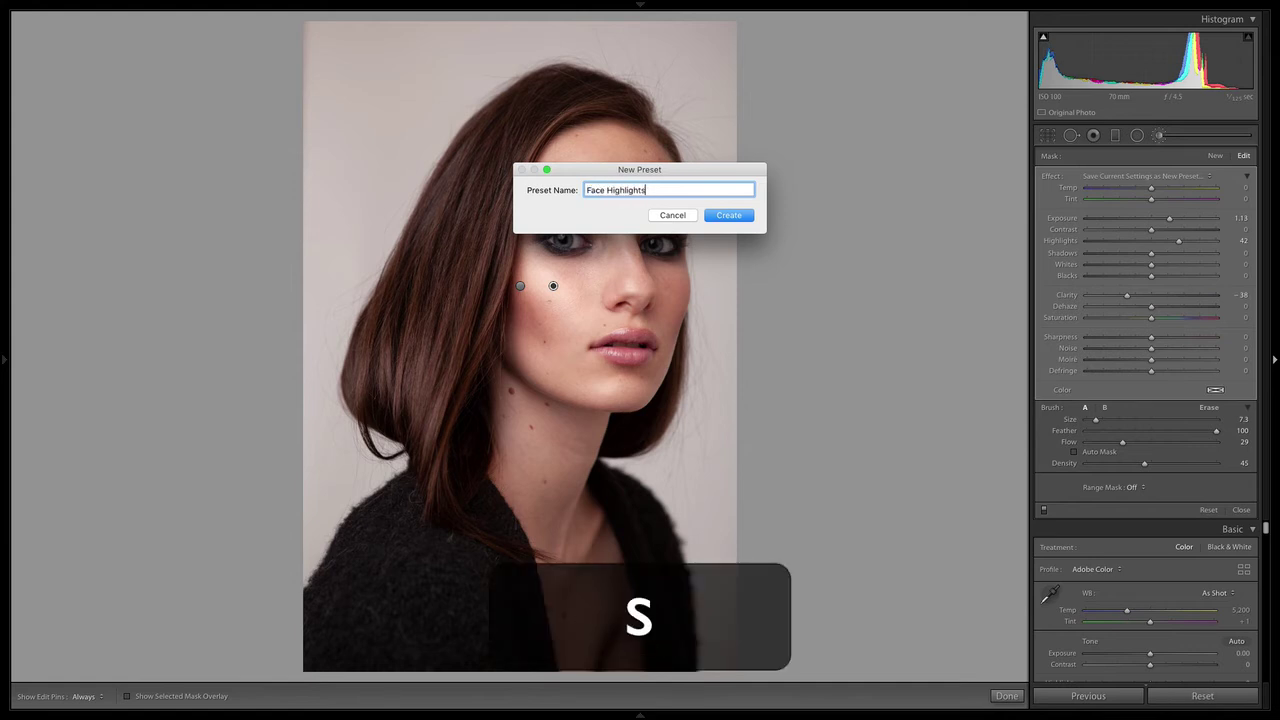
pyautogui.press('Return')
# - Select the contour shadow mask and save its settings as a brush preset named "Face Shadows"
pyautogui.click(520, 286)
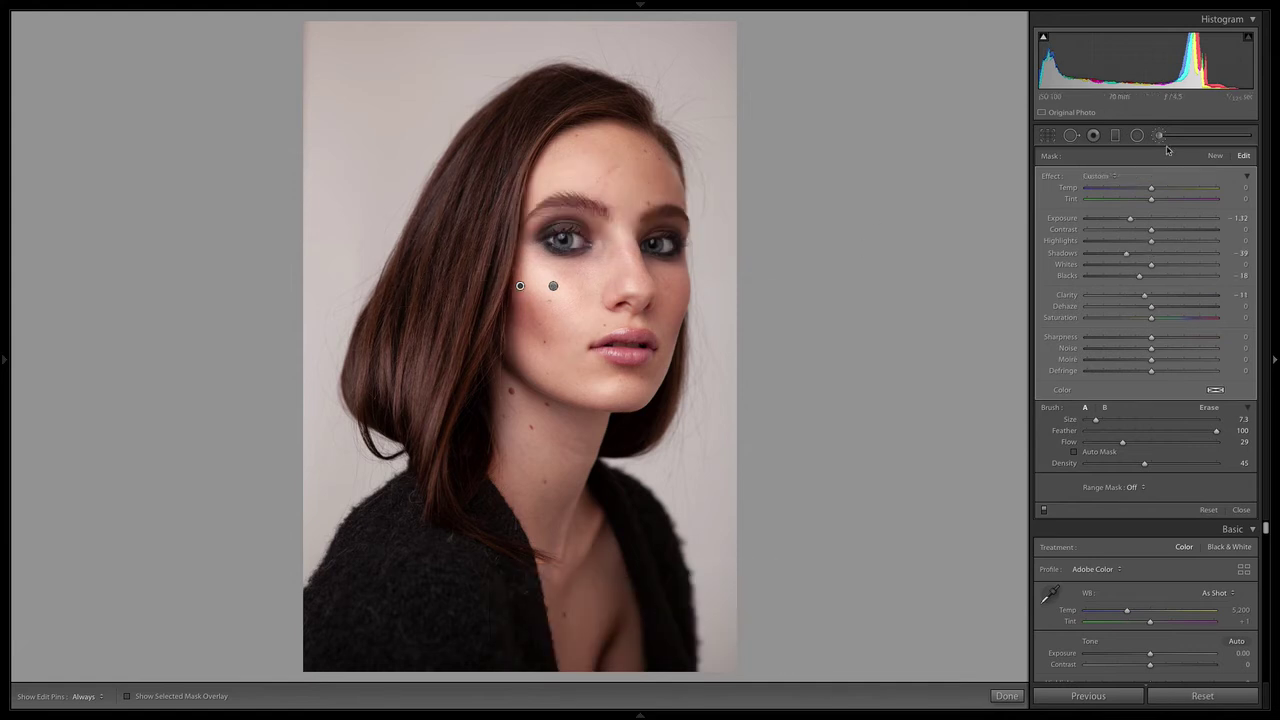
pyautogui.click(1100, 176)
pyautogui.click(1125, 409)
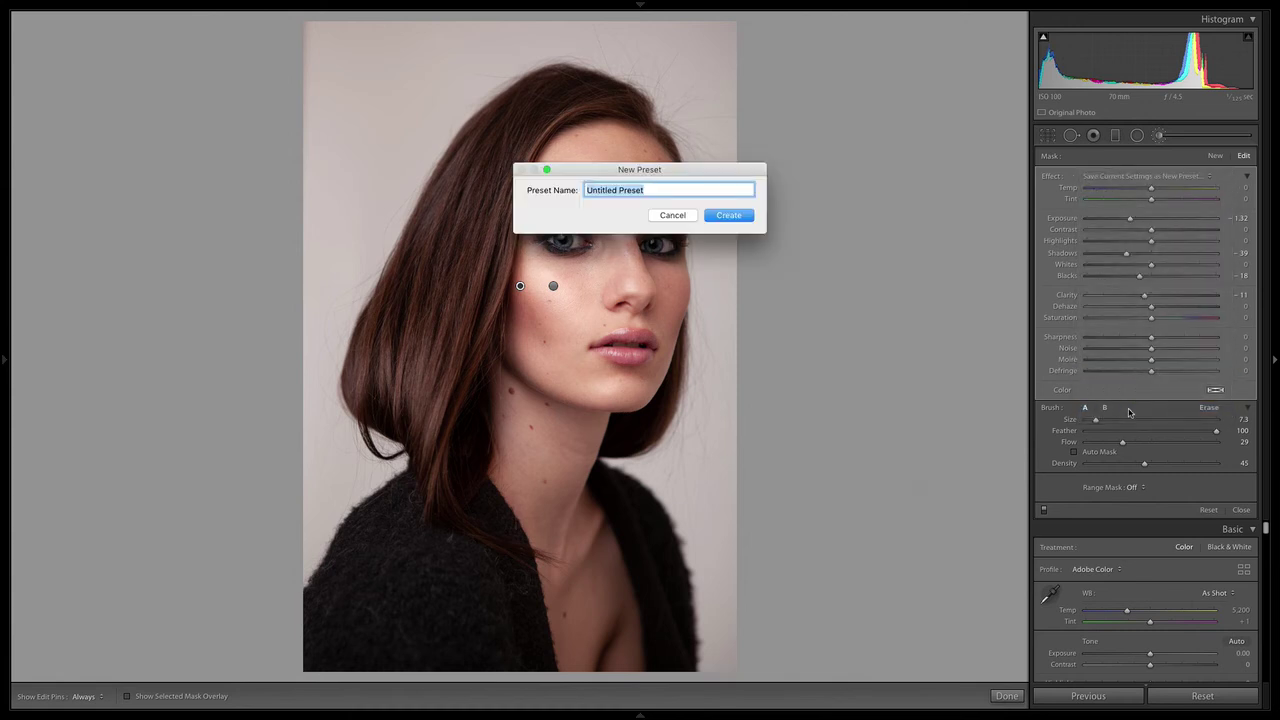
pyautogui.write('Face Shadows')
pyautogui.press('Return')
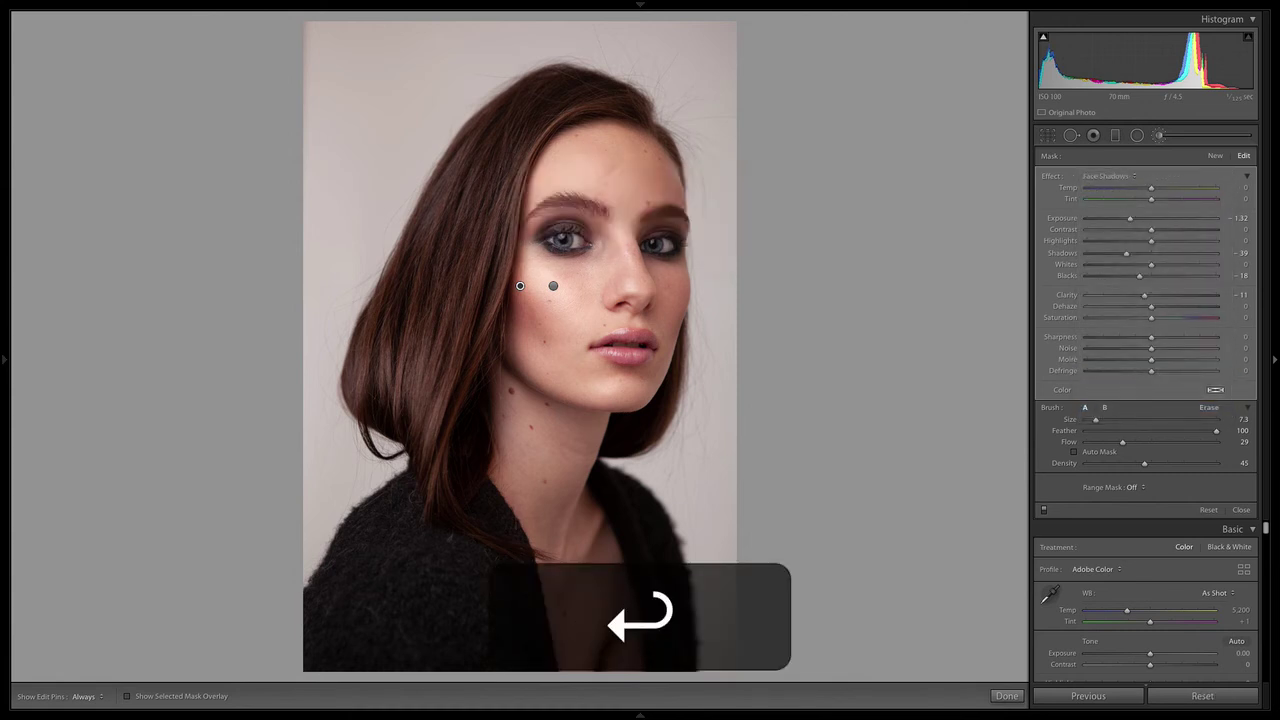
pyautogui.click(1103, 177)
pyautogui.click(1143, 186)
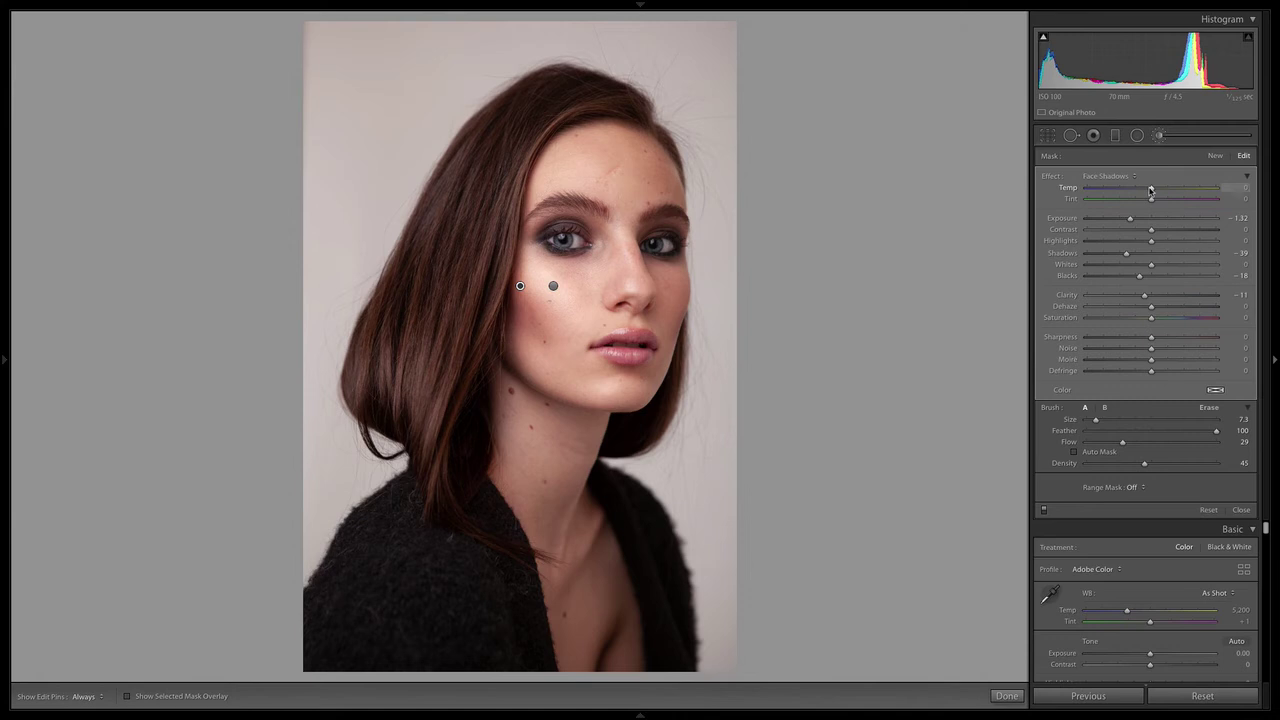
# - Cool the shadow mask to Temp -11 and warm the highlight mask to Temp 11
pyautogui.moveTo(1151, 188)
pyautogui.mouseDown()
pyautogui.moveTo(1132, 192)
pyautogui.moveTo(1142, 196)
pyautogui.mouseUp()
pyautogui.click(553, 286)
pyautogui.moveTo(1151, 193); pyautogui.dragTo(1158, 190)
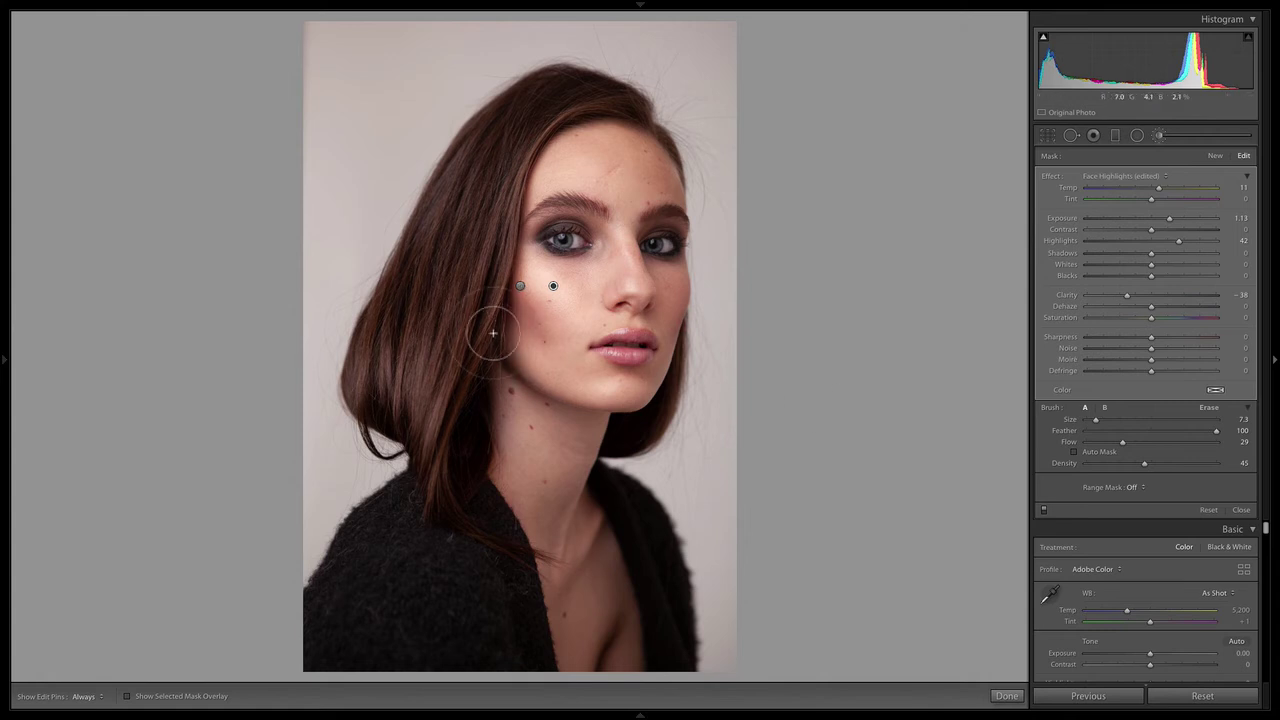
# - Duplicate the shadow mask and set the copy's Exposure to -0.49 and Shadows to -19
pyautogui.rightClick(521, 289)
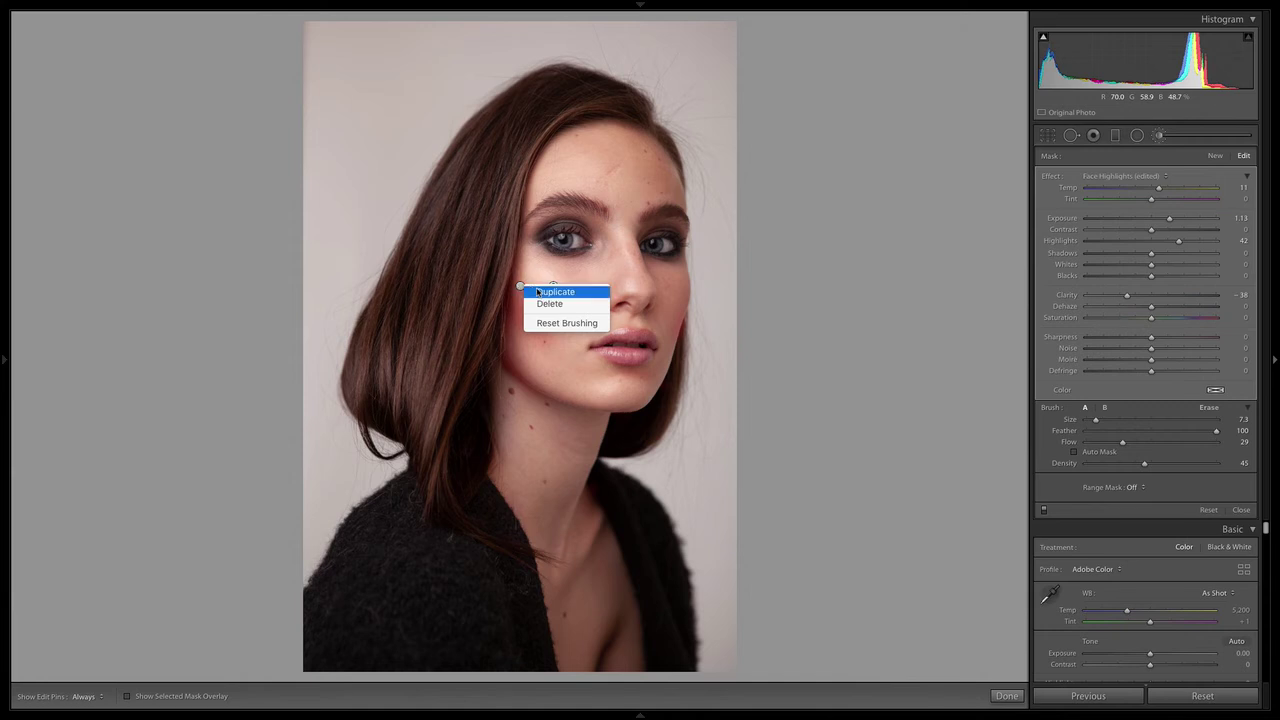
pyautogui.click(555, 291)
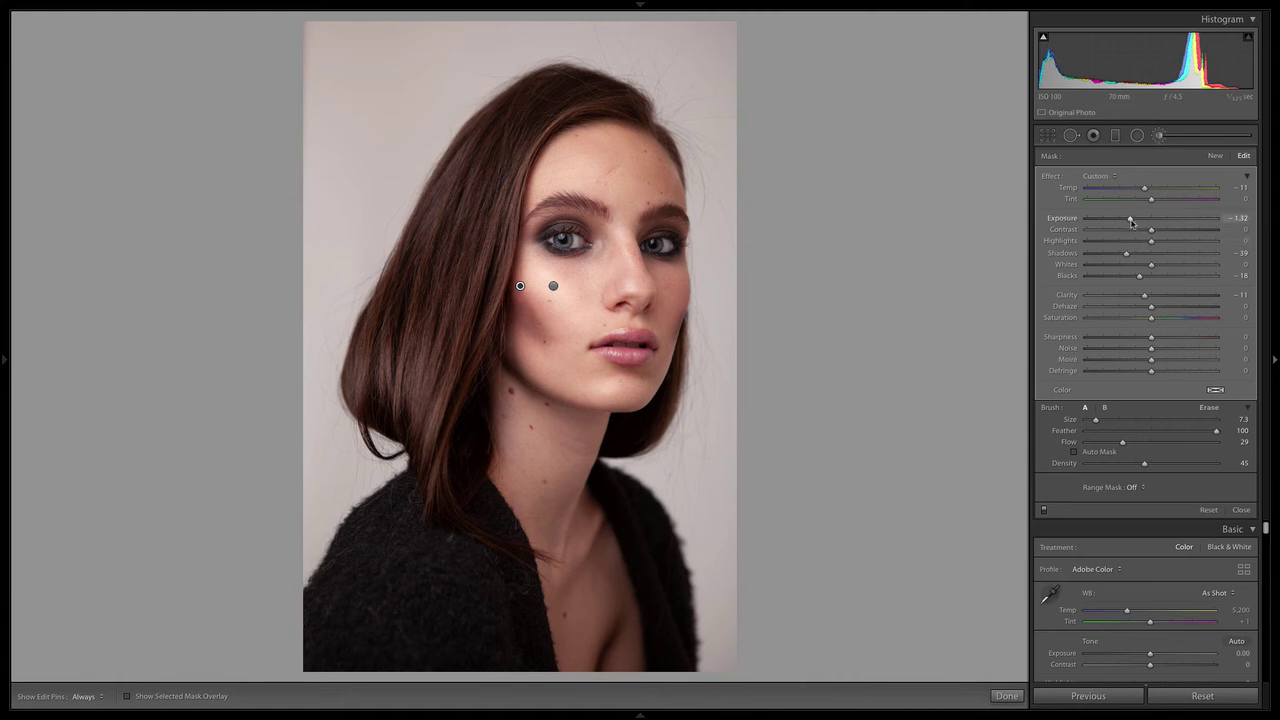
pyautogui.moveTo(1131, 220); pyautogui.dragTo(1143, 219)
pyautogui.click(1137, 255)
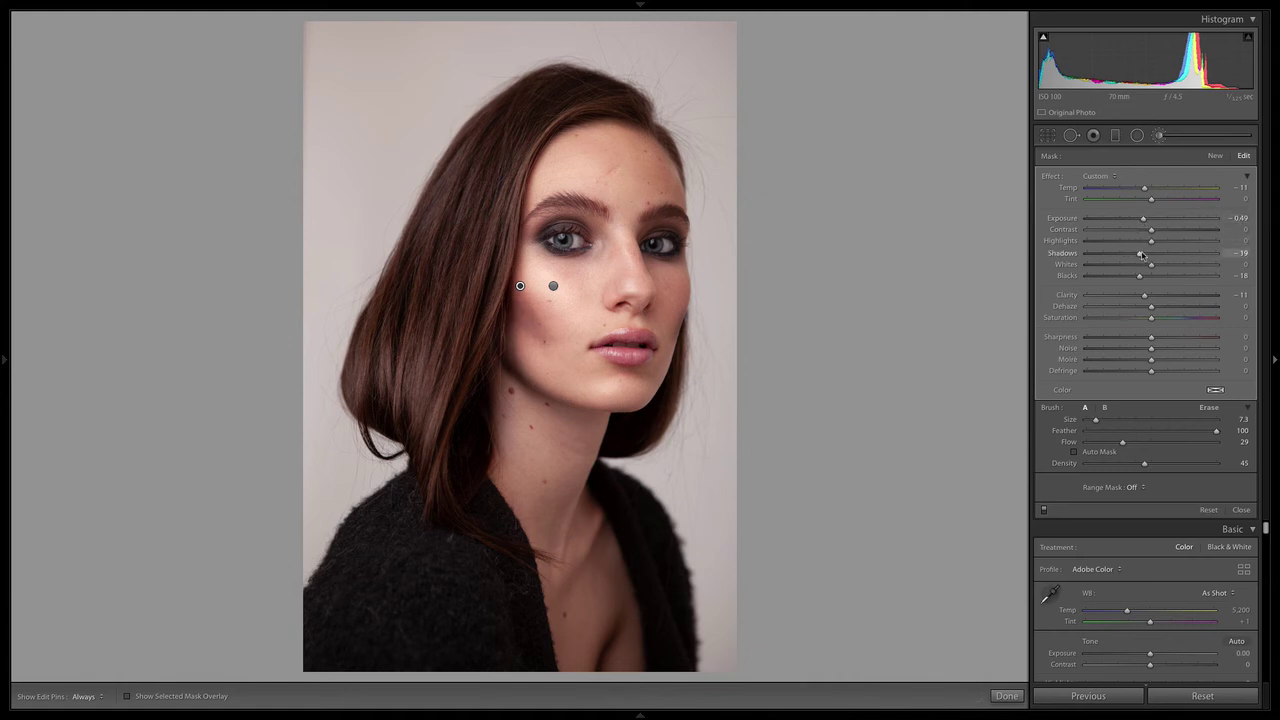
# - Duplicate the highlight mask and set the copy's Exposure to -0.08 and Highlights to 14
pyautogui.rightClick(553, 286)
pyautogui.click(987, 288)
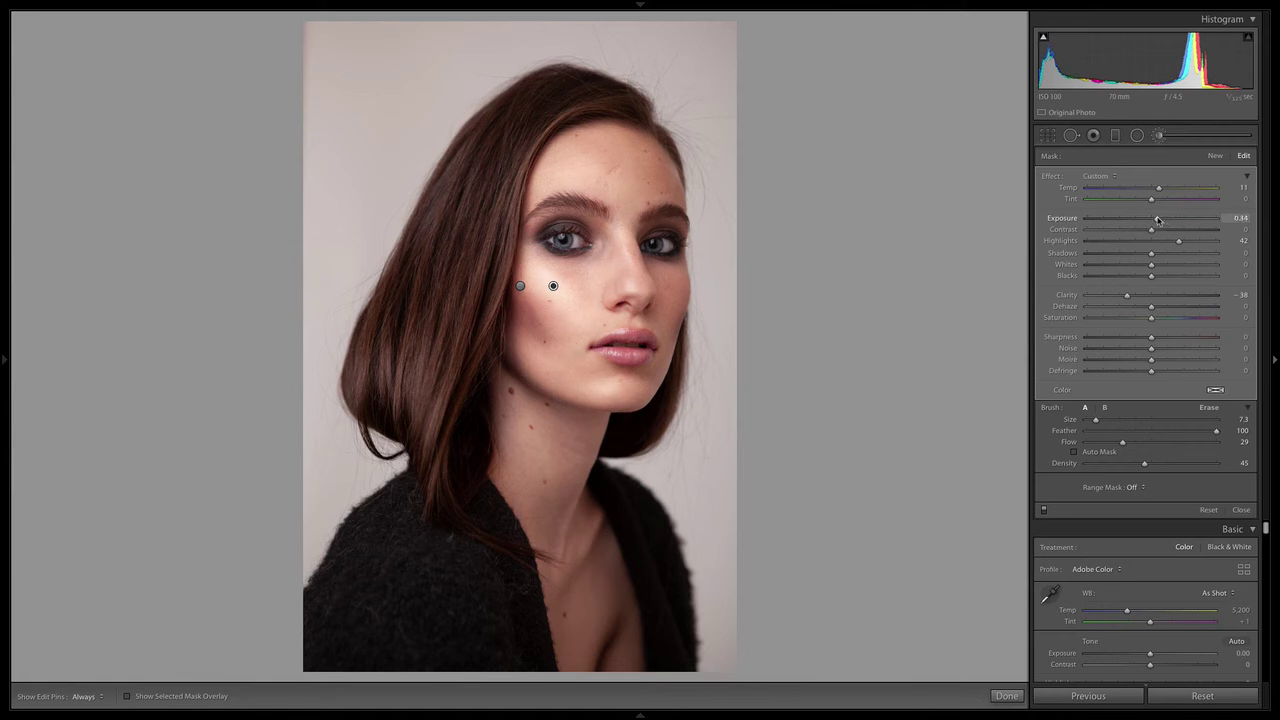
pyautogui.moveTo(1179, 241); pyautogui.dragTo(1159, 241)
# - Compare the face with the duplicated contour and highlight masks switched off and on
pyautogui.click(1046, 510)
pyautogui.click(1046, 510)
pyautogui.click(1045, 511)
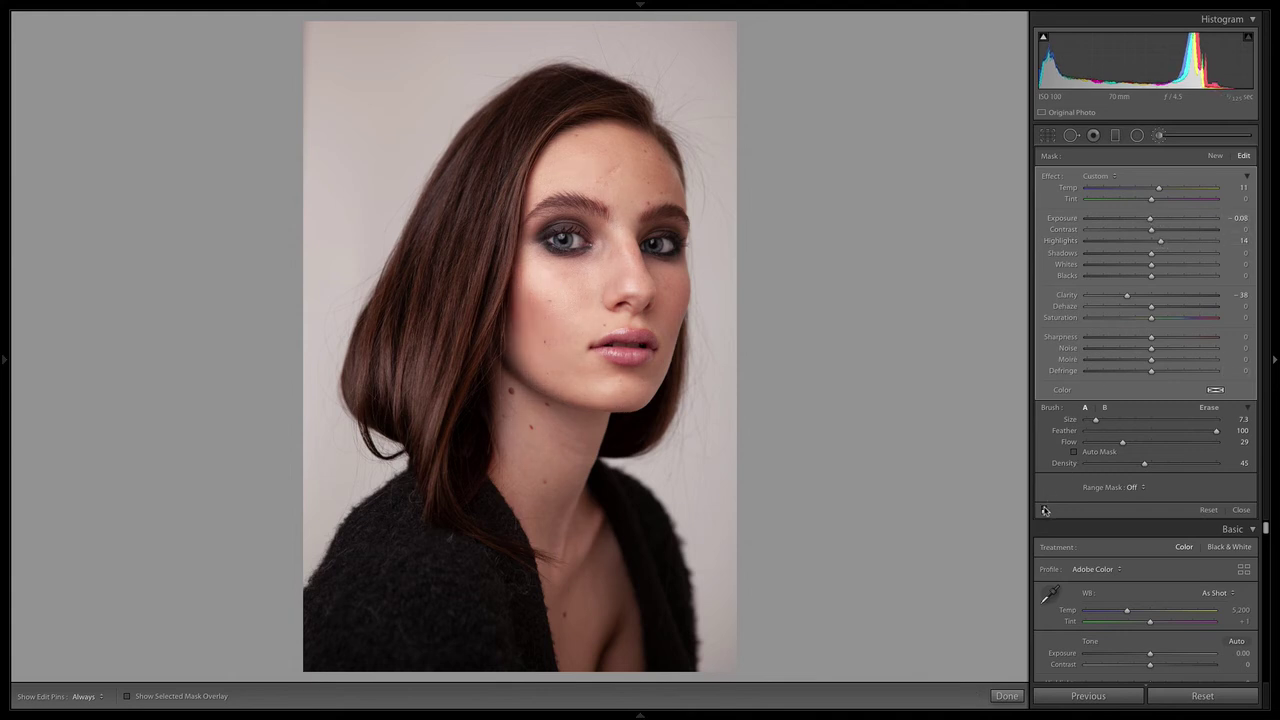
pyautogui.click(1045, 511)
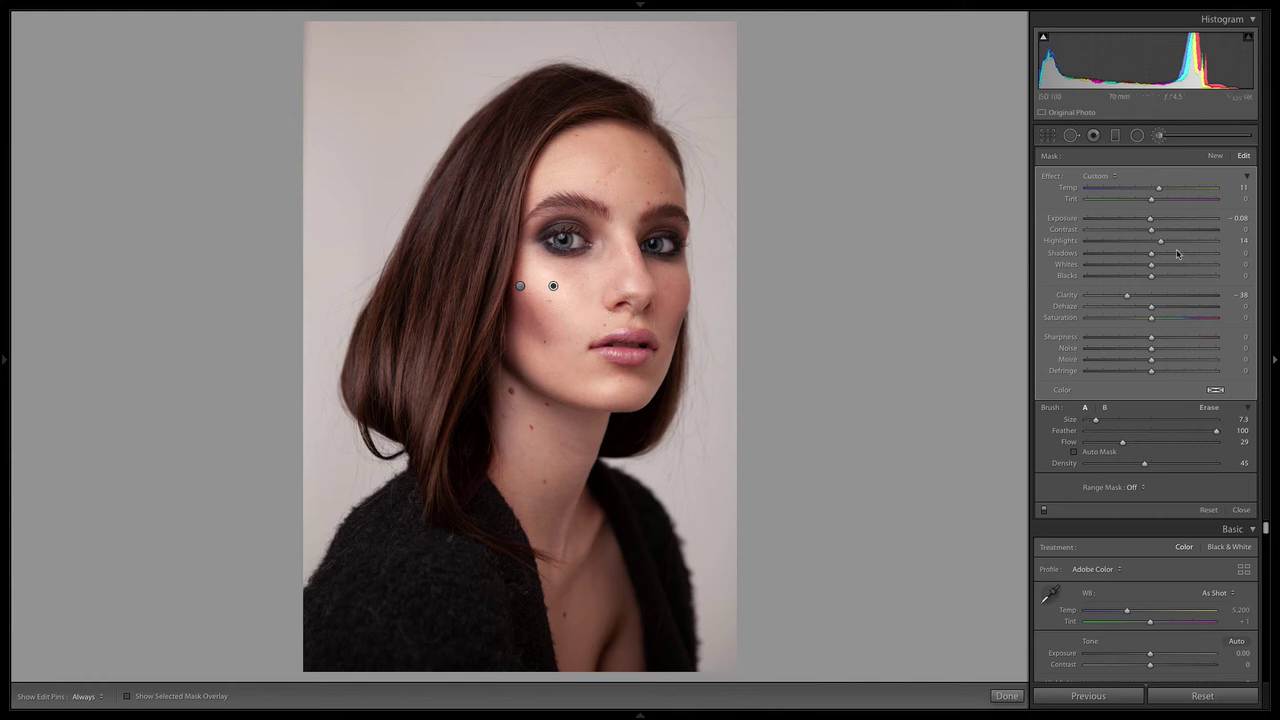
# - Create a new brush mask with only Tint at 46 and paint blush on the near cheek at brush size 8.8
pyautogui.click(1215, 155)
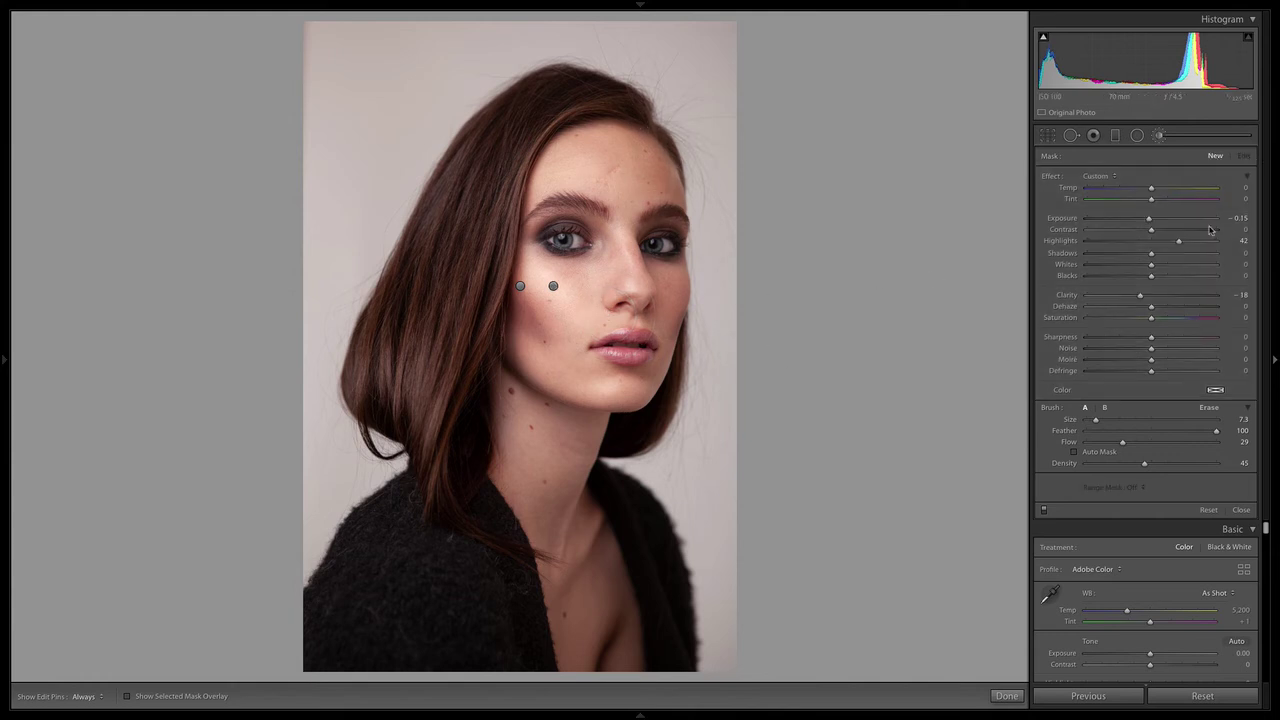
pyautogui.doubleClick(1180, 243)
pyautogui.scroll(4, 995, 390)
pyautogui.scroll(-3, 986, 417)
pyautogui.moveTo(1152, 201)
pyautogui.mouseDown()
pyautogui.moveTo(1200, 201)
pyautogui.moveTo(1181, 201)
pyautogui.mouseUp()
pyautogui.press('h')
pyautogui.press('h')
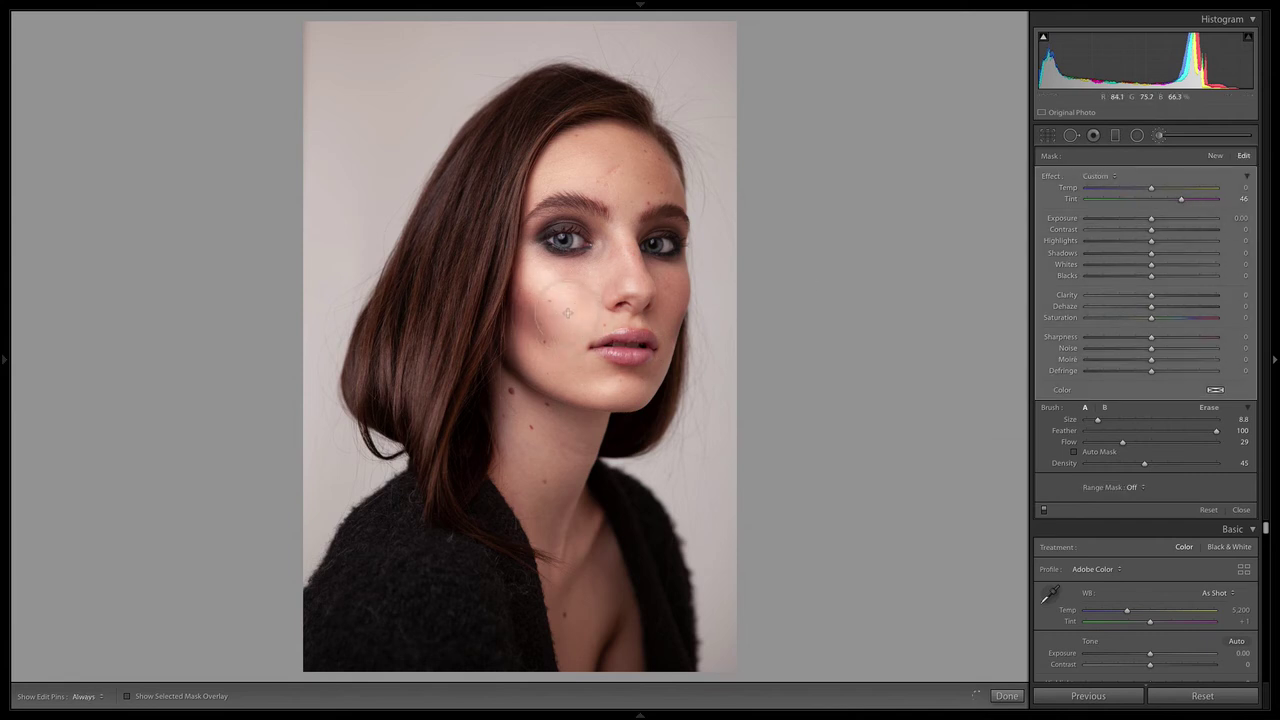
# - Reduce the brush size to 3.2 and paint the blush on the far cheek with the edit pins hidden
pyautogui.press('[')
pyautogui.press('[')
pyautogui.press('[')
pyautogui.press('[')
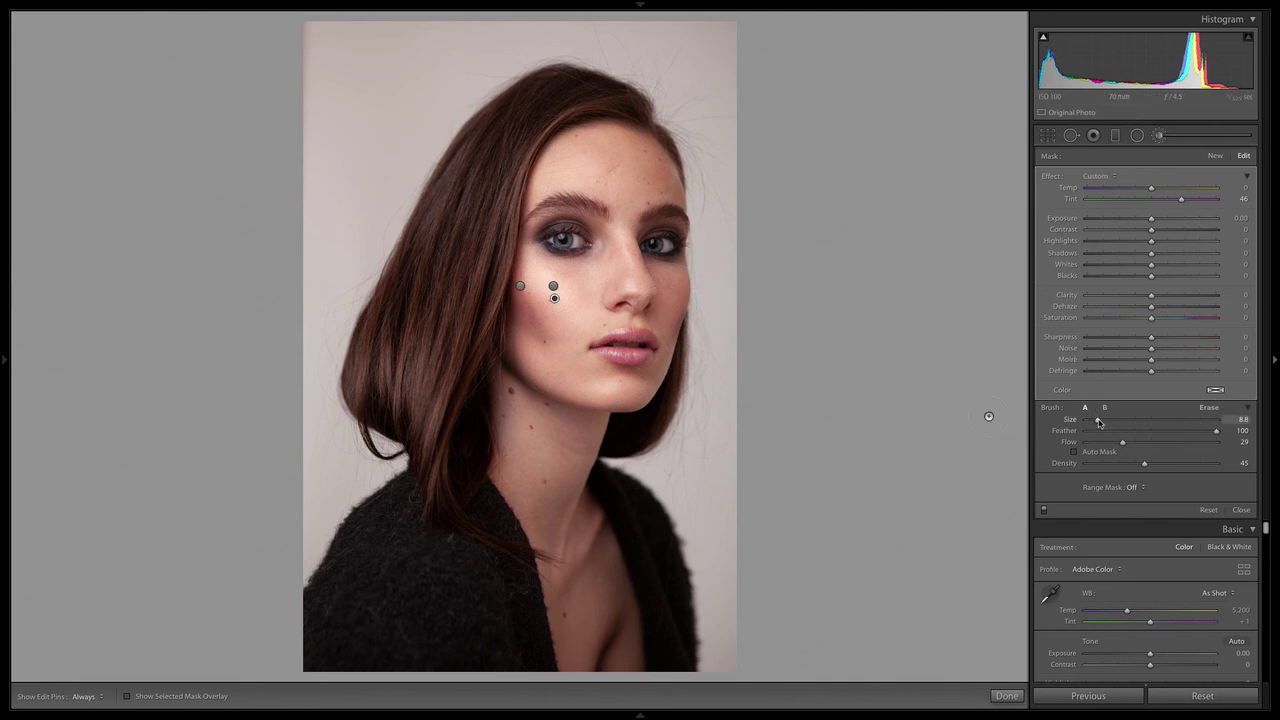
pyautogui.press('h')
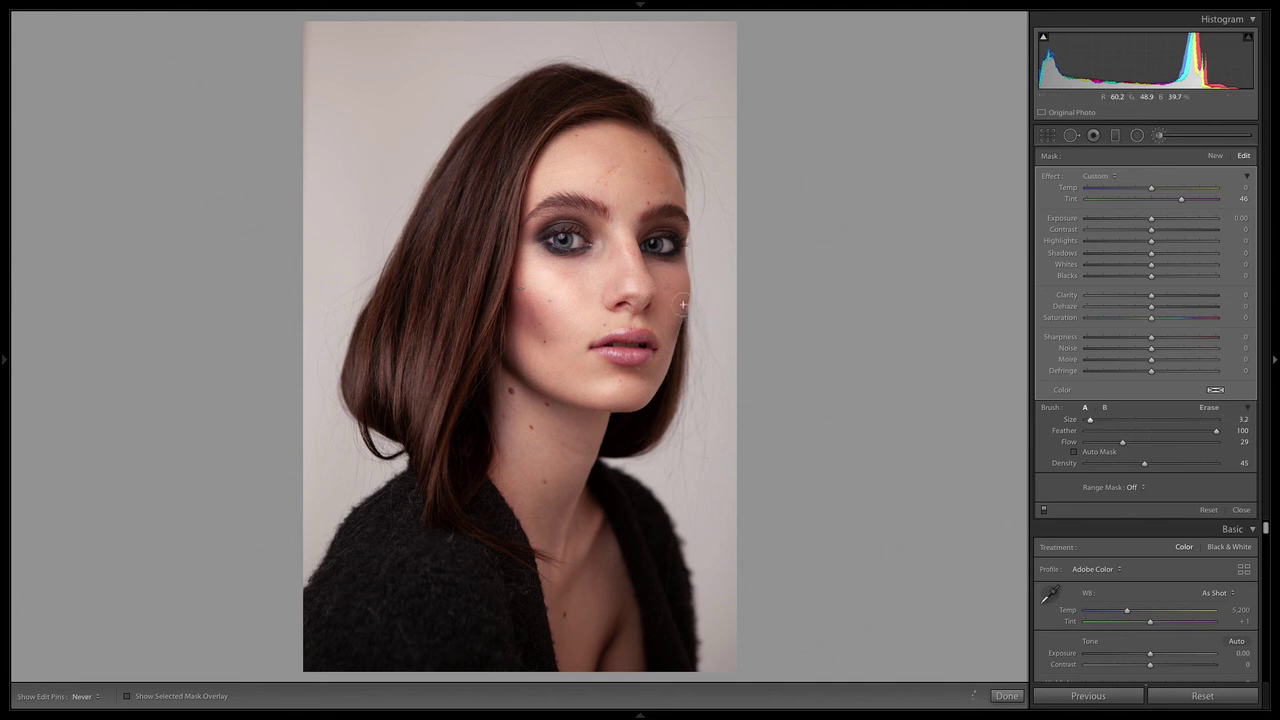
pyautogui.press('h')
# - Give the blush mask a pink color and a Tint of 45, checking the cheeks with the edit pins hidden
pyautogui.click(1215, 393)
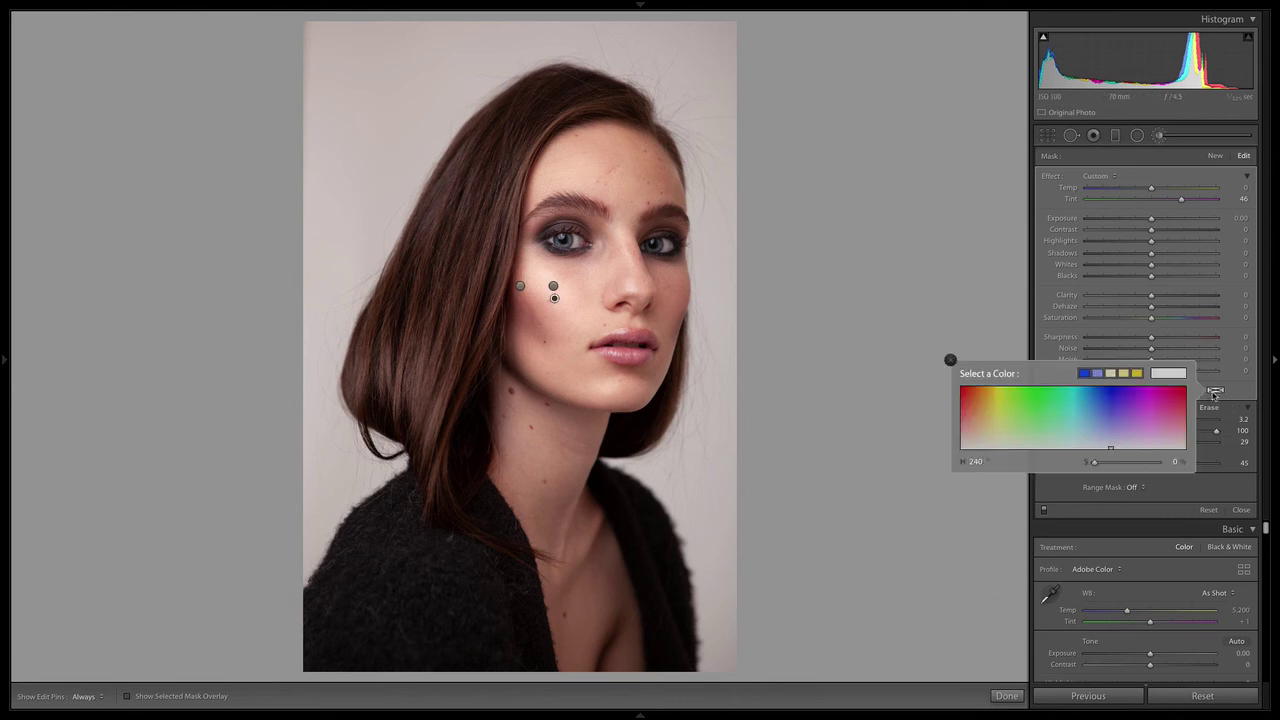
pyautogui.moveTo(1194, 409)
pyautogui.mouseDown()
pyautogui.moveTo(1172, 410)
pyautogui.moveTo(1172, 426)
pyautogui.mouseUp()
pyautogui.click(950, 361)
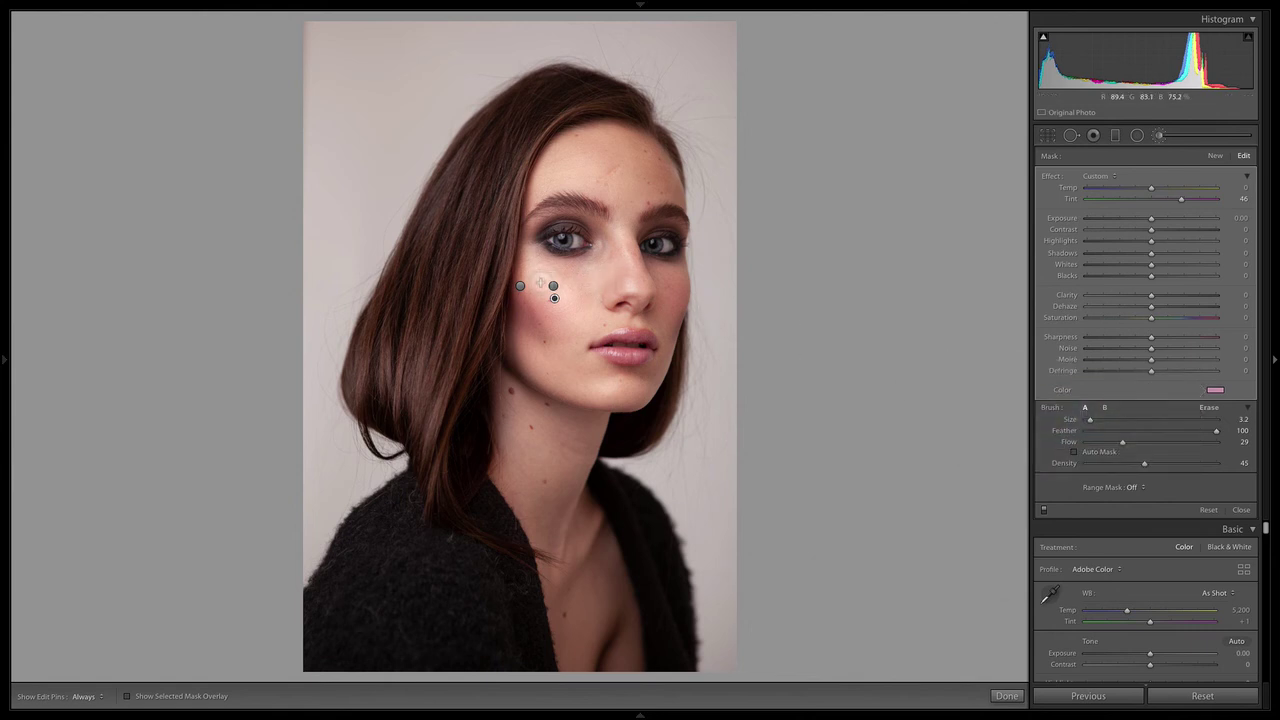
pyautogui.press('h')
pyautogui.press('h')
pyautogui.press('h')
pyautogui.press('h')
# - Compare the whole portrait with all the brush adjustments, including the blush, switched off and on
pyautogui.click(1044, 510)
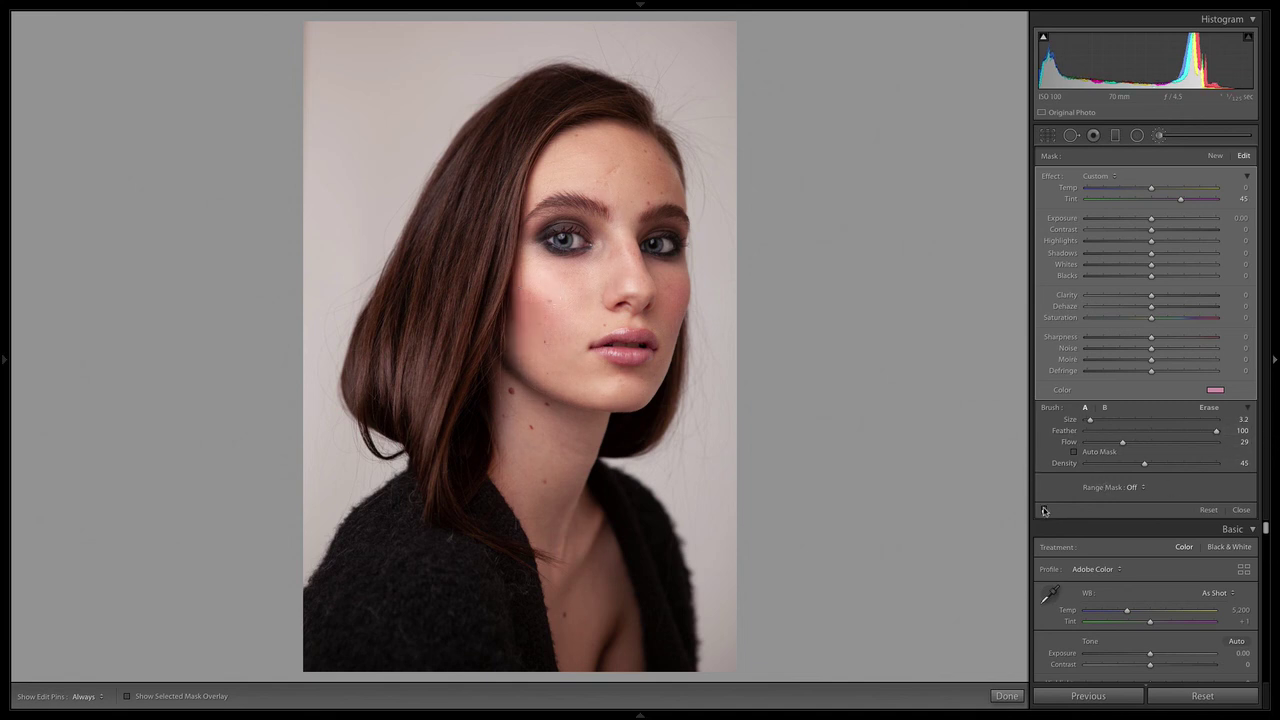
pyautogui.click(1044, 510)
pyautogui.click(1044, 510)
pyautogui.click(1044, 510)
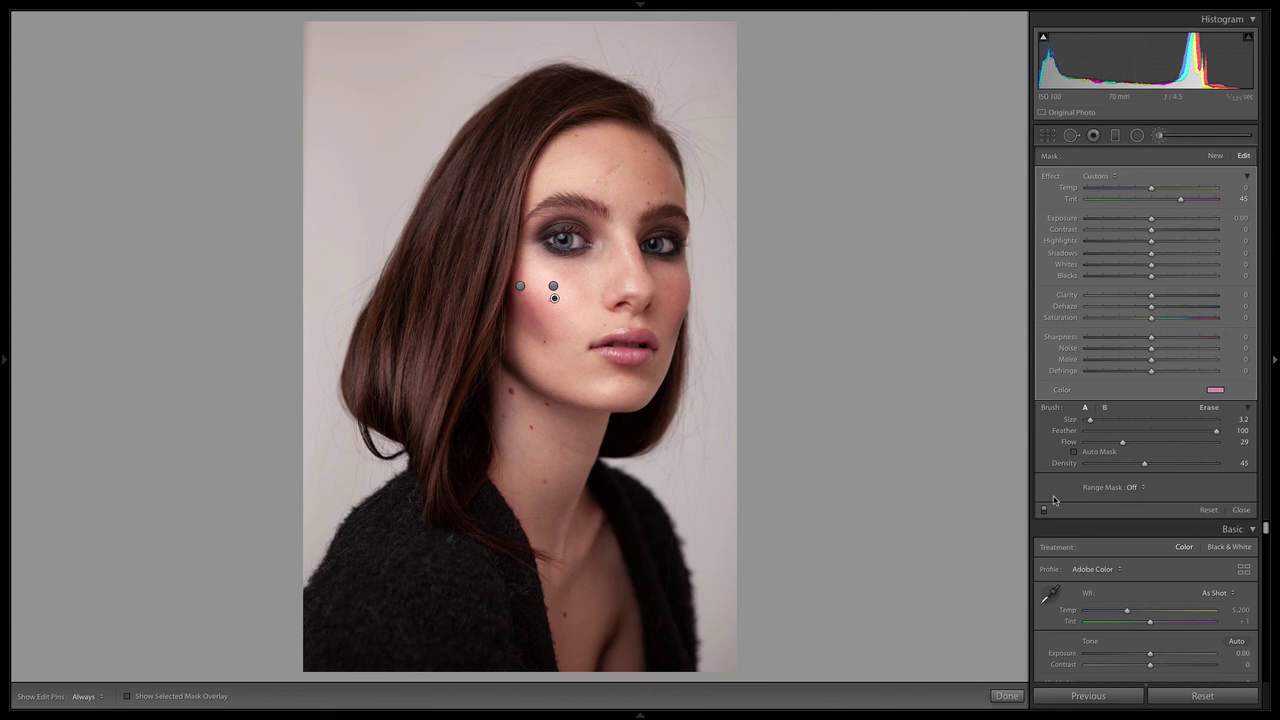
# - Compare the cheek and lips up close with the brush adjustments off and on, and show the portrait in a side-by-side before/after view
pyautogui.press('z')
pyautogui.moveTo(640, 680); pyautogui.dragTo(640, 130)
pyautogui.moveTo(784, 594); pyautogui.dragTo(879, 271)
pyautogui.click(1044, 510)
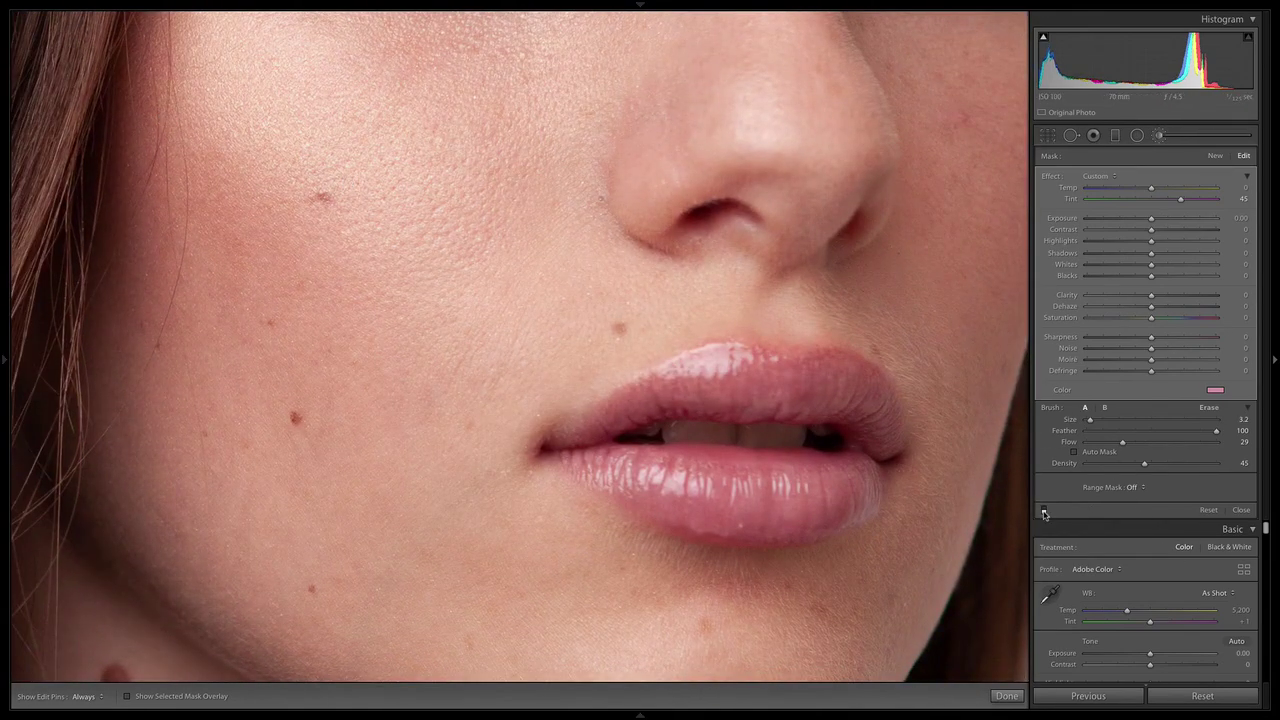
pyautogui.click(1044, 512)
pyautogui.click(1044, 512)
pyautogui.click(1044, 512)
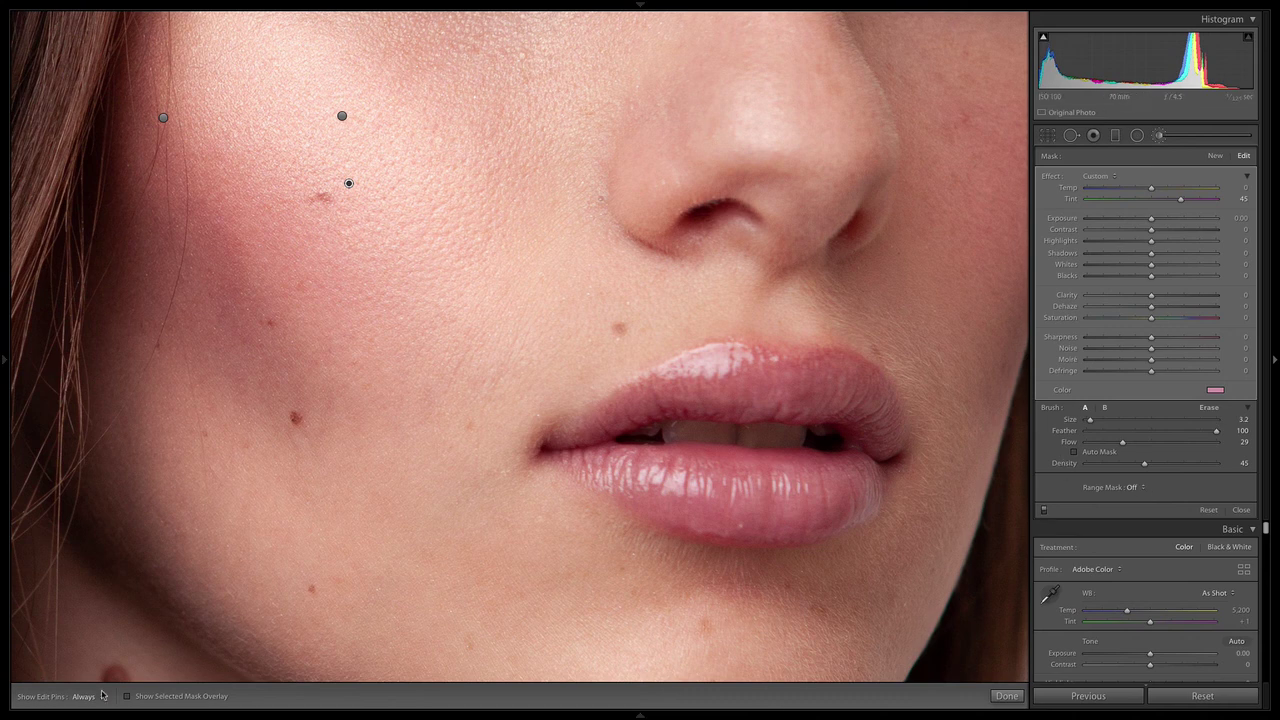
pyautogui.press('y')
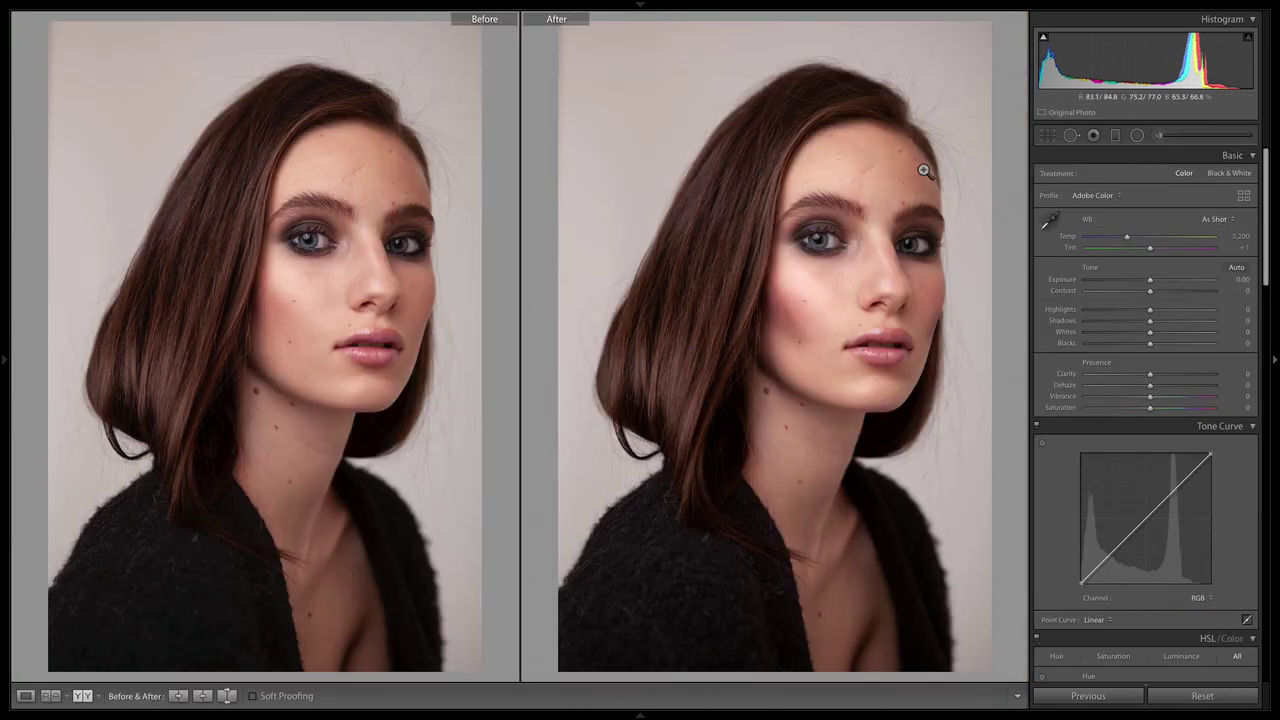